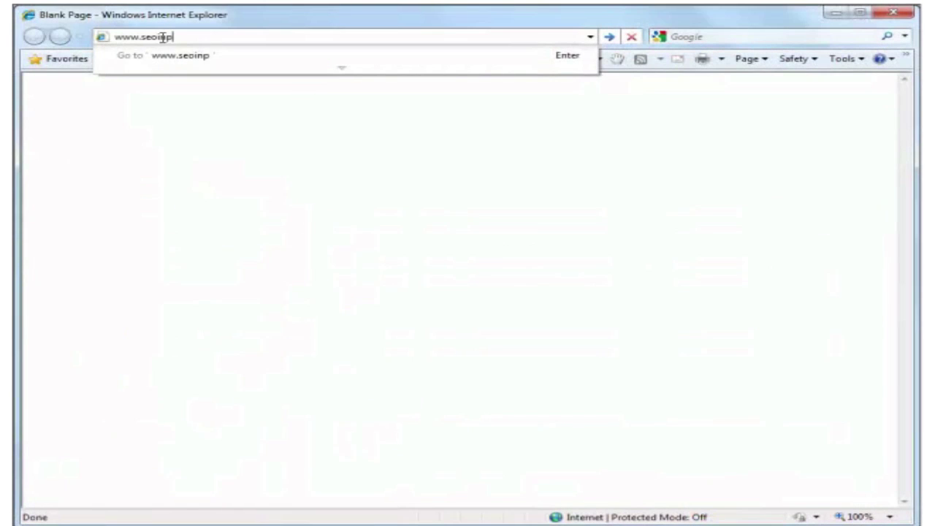
{"action": "type", "text": "ractice.com"}
{"action": "key", "text": "Return"}
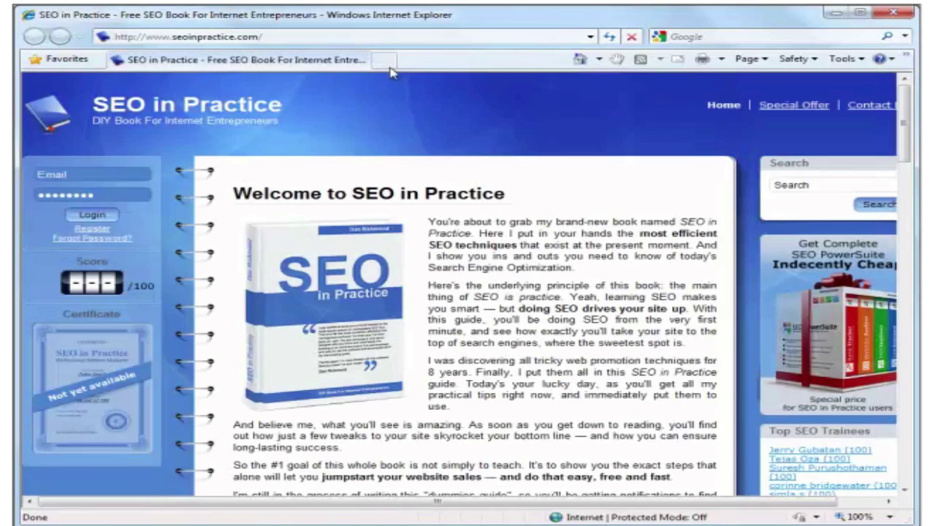
{"action": "mouse_move", "coordinate": [905, 119]}
{"action": "left_mouse_down"}
{"action": "mouse_move", "coordinate": [908, 184]}
{"action": "mouse_move", "coordinate": [913, 104]}
{"action": "left_mouse_up"}
{"action": "type", "text": "ww"}
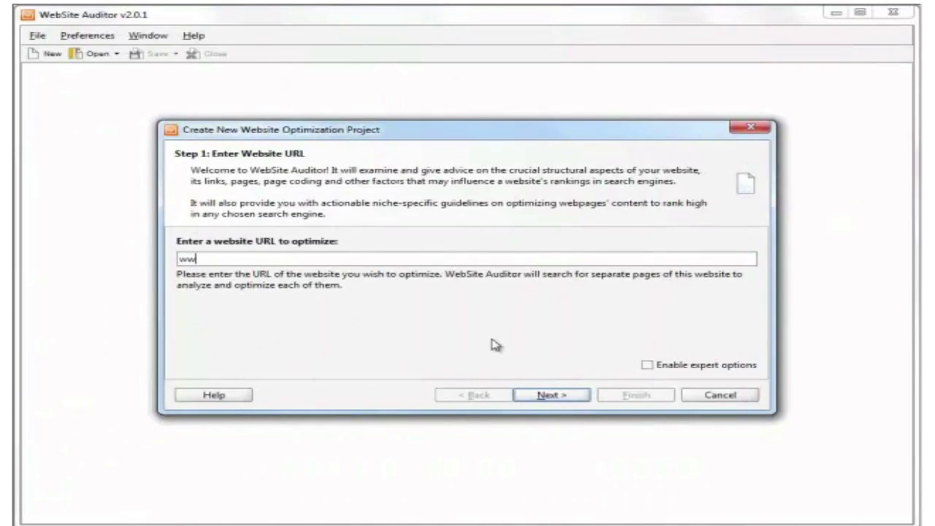
{"action": "type", "text": "w.seoinpr"}
{"action": "type", "text": "actice.co"}
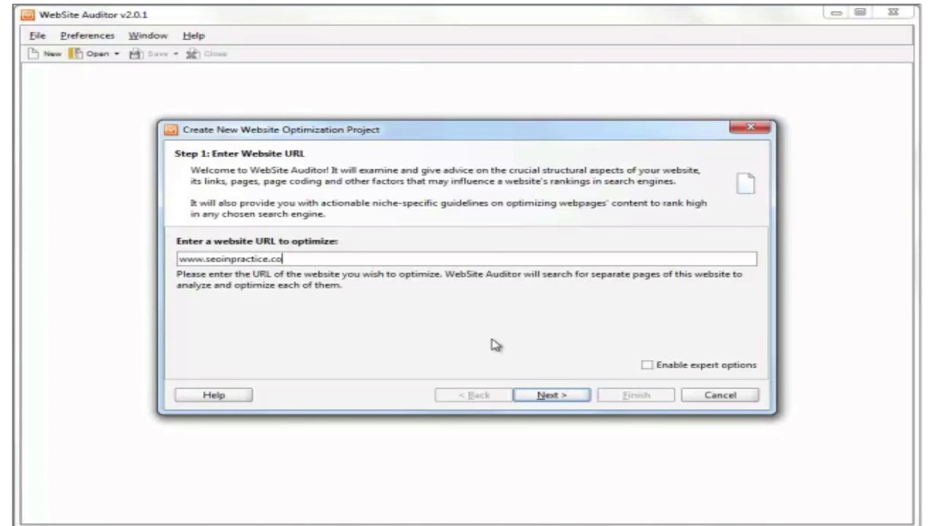
{"action": "type", "text": "m"}
{"action": "left_click", "coordinate": [542, 396]}
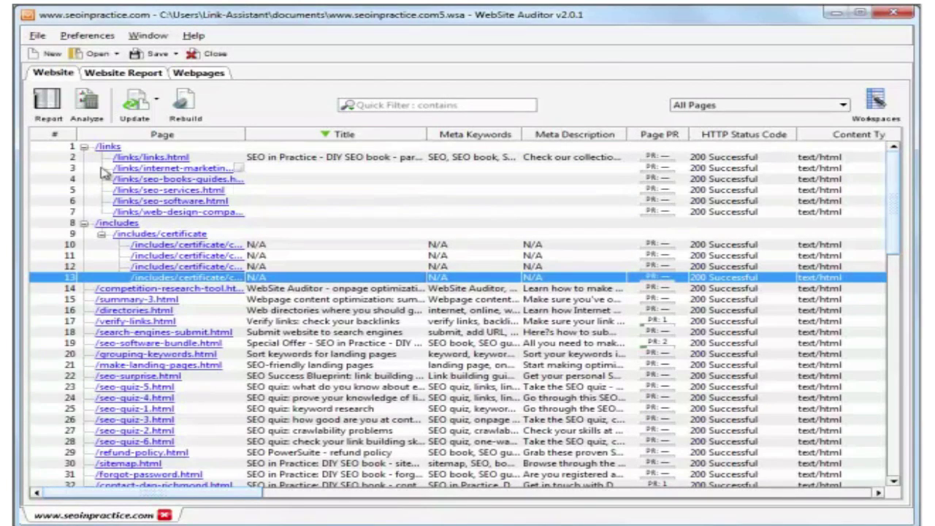
Select the /links page group and run Update to refresh ranking factors for every page.
{"action": "left_click", "coordinate": [84, 148]}
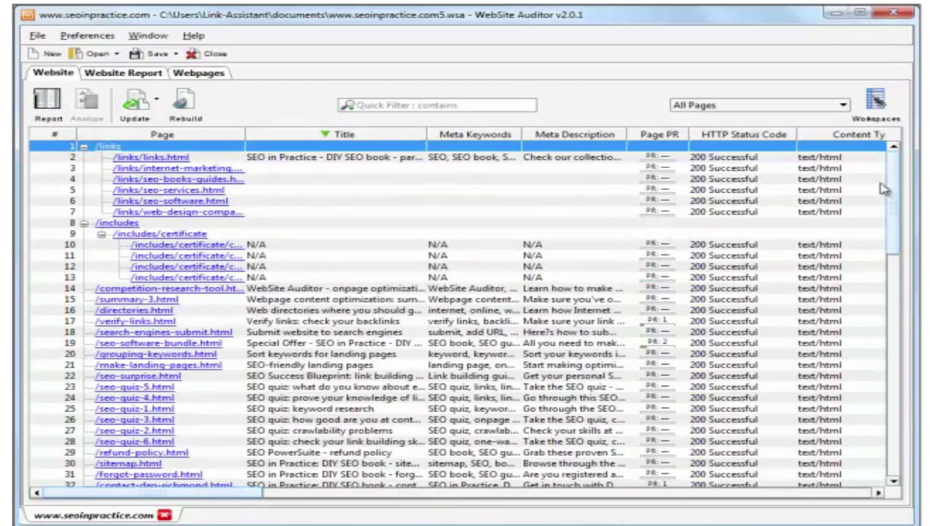
{"action": "mouse_move", "coordinate": [897, 188]}
{"action": "left_mouse_down"}
{"action": "mouse_move", "coordinate": [898, 419]}
{"action": "mouse_move", "coordinate": [903, 159]}
{"action": "left_mouse_up"}
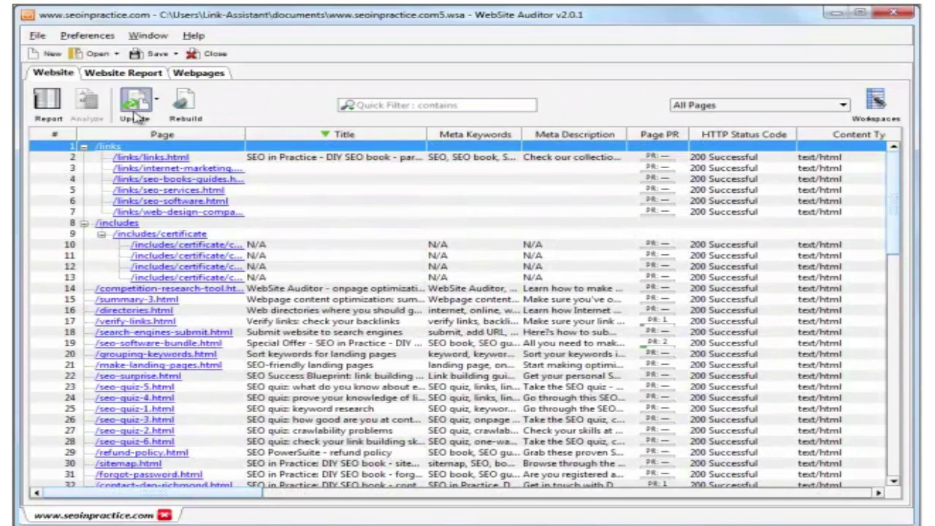
{"action": "left_click", "coordinate": [138, 115]}
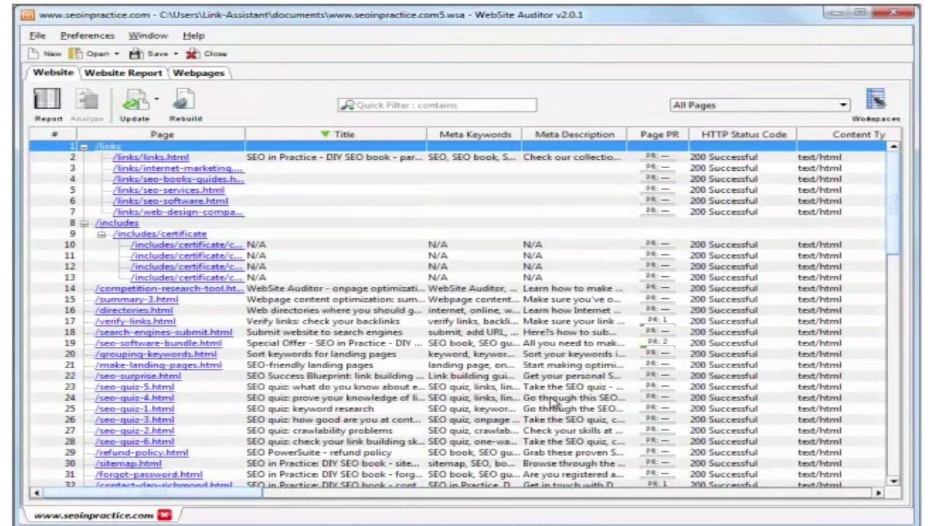
{"action": "mouse_move", "coordinate": [237, 499]}
{"action": "left_mouse_down"}
{"action": "mouse_move", "coordinate": [862, 503]}
{"action": "mouse_move", "coordinate": [240, 503]}
{"action": "left_mouse_up"}
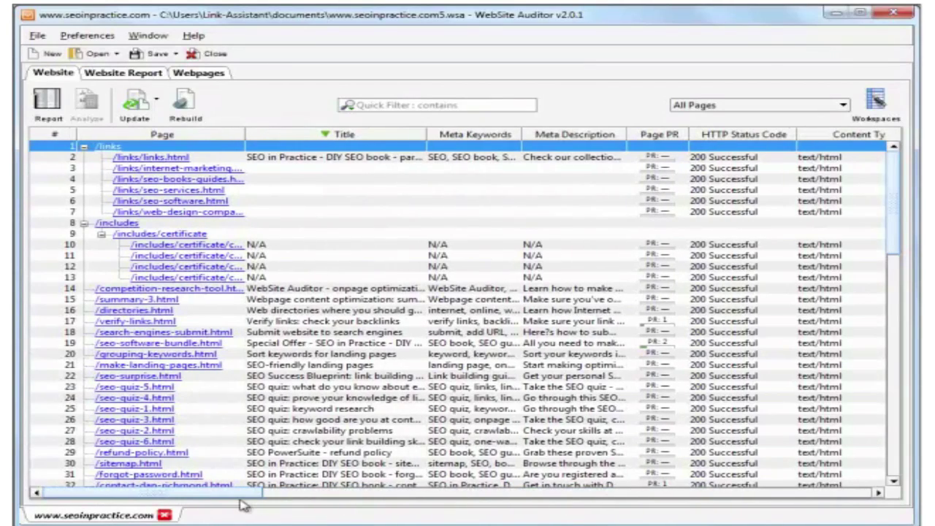
Edit the All Pages workspace's columns, moving the HTTP Status Code column.
{"action": "left_click", "coordinate": [869, 101]}
{"action": "left_click", "coordinate": [392, 184]}
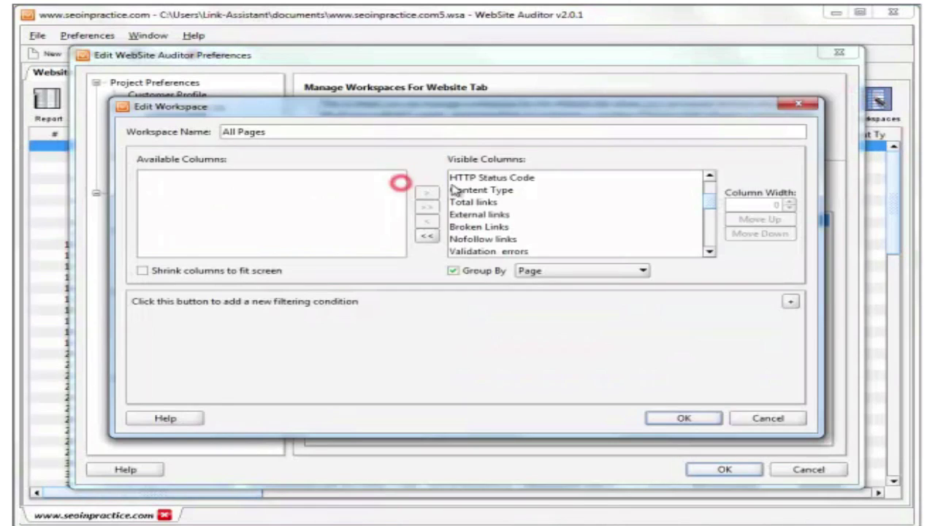
{"action": "left_click", "coordinate": [484, 179]}
{"action": "double_click", "coordinate": [485, 179]}
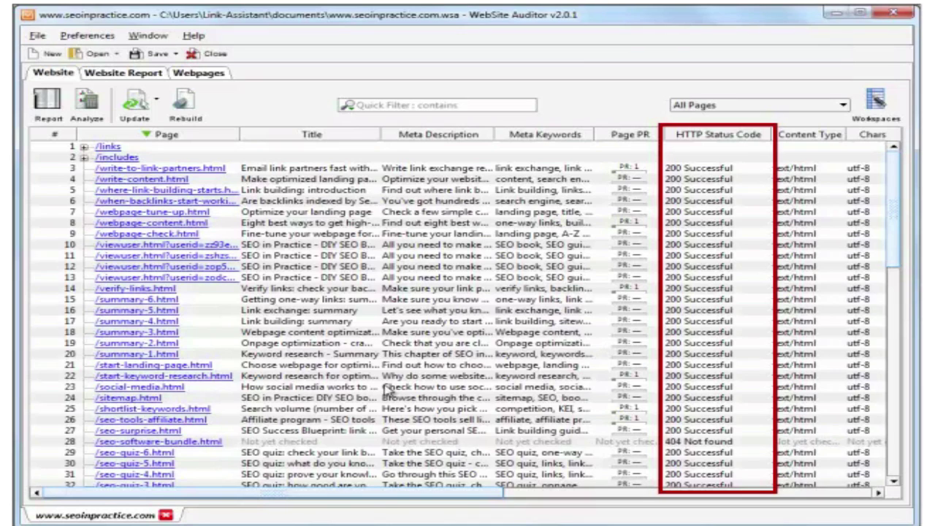
Sort pages by HTTP status code descending and select the 404 /seo-software-bundle.html page.
{"action": "left_click", "coordinate": [752, 141]}
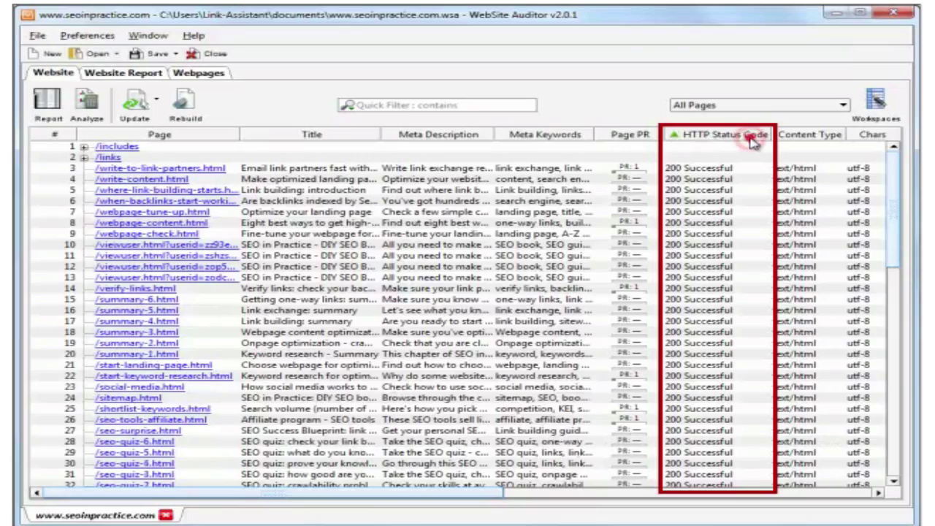
{"action": "left_click", "coordinate": [752, 141]}
{"action": "left_click", "coordinate": [760, 168]}
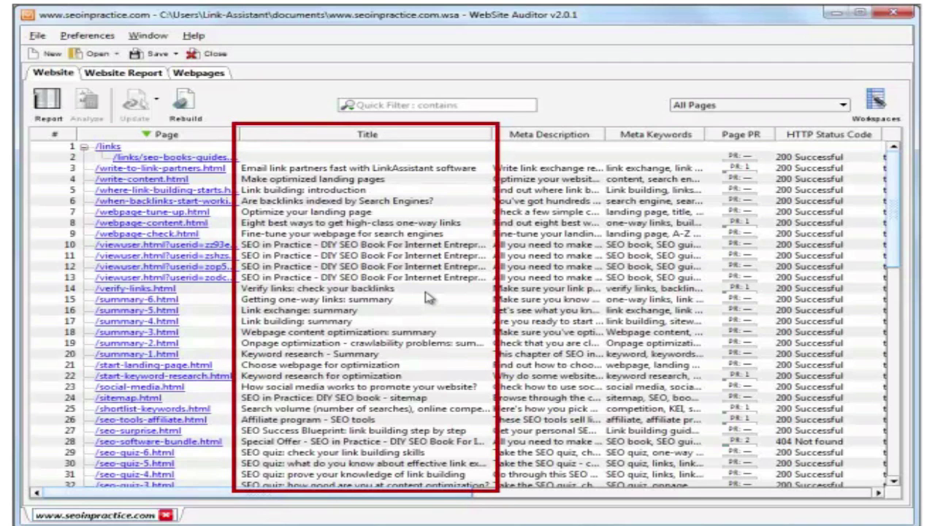
Sort pages by title in descending order and scroll to the four pages sharing a title.
{"action": "left_click", "coordinate": [425, 141]}
{"action": "left_click", "coordinate": [425, 141]}
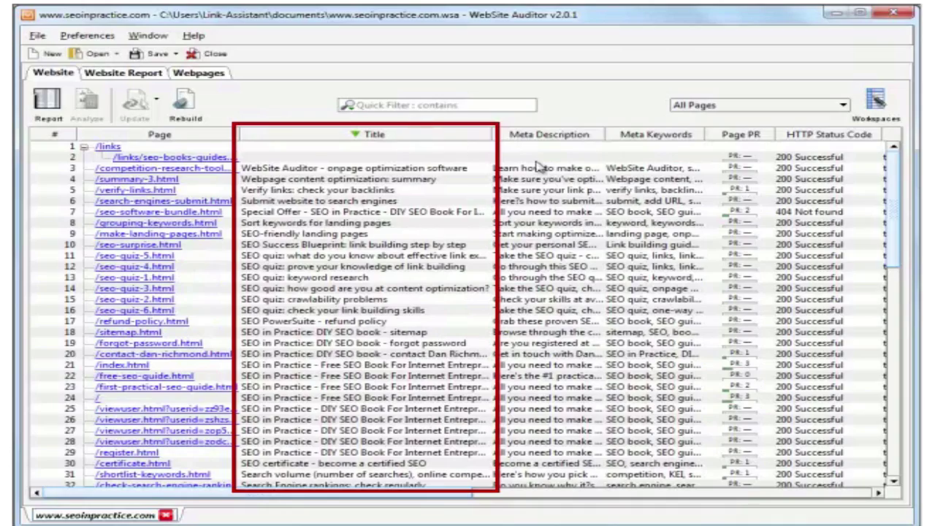
{"action": "left_click", "coordinate": [894, 211]}
{"action": "left_click_drag", "start_coordinate": [897, 220], "coordinate": [897, 241]}
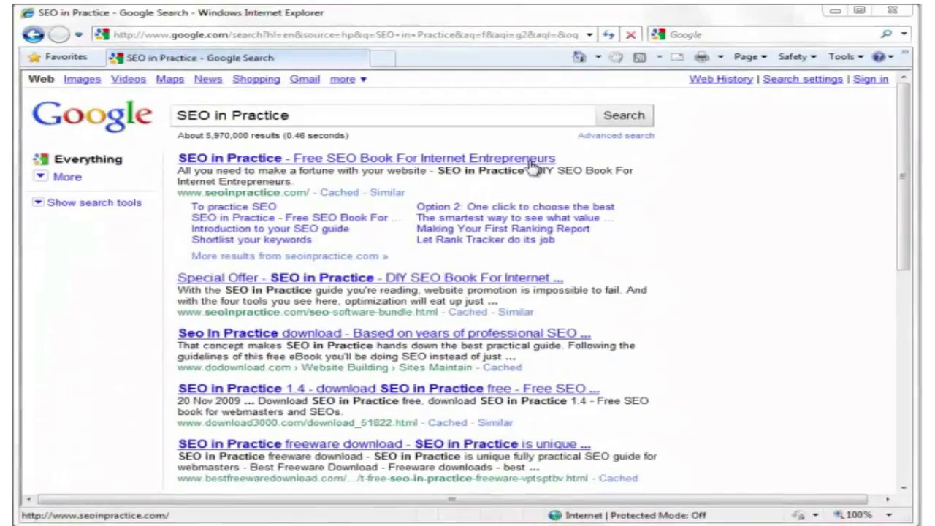
Open the 'Free Step-by-Step Guide for Google Climbers' page from the top Google result.
{"action": "left_click", "coordinate": [527, 159]}
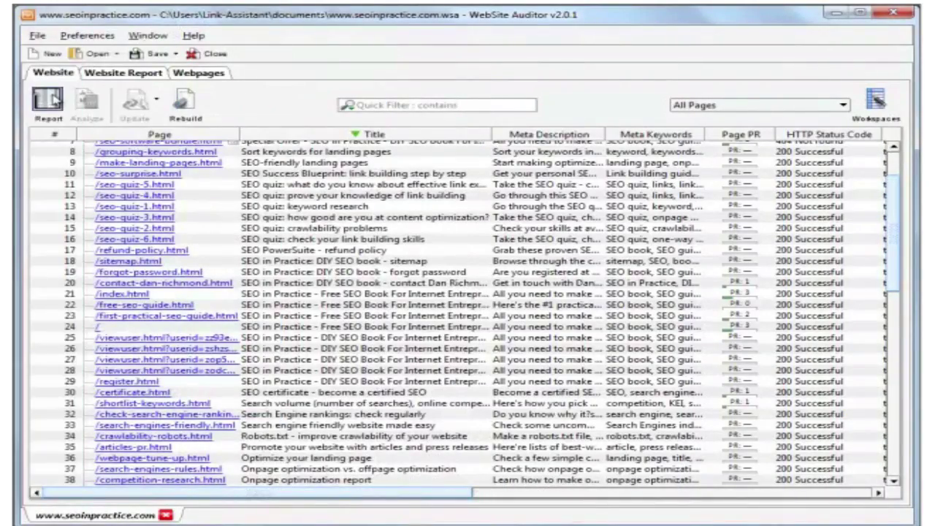
Switch to the Website Report and scroll through its Page Titles section.
{"action": "left_click", "coordinate": [48, 99]}
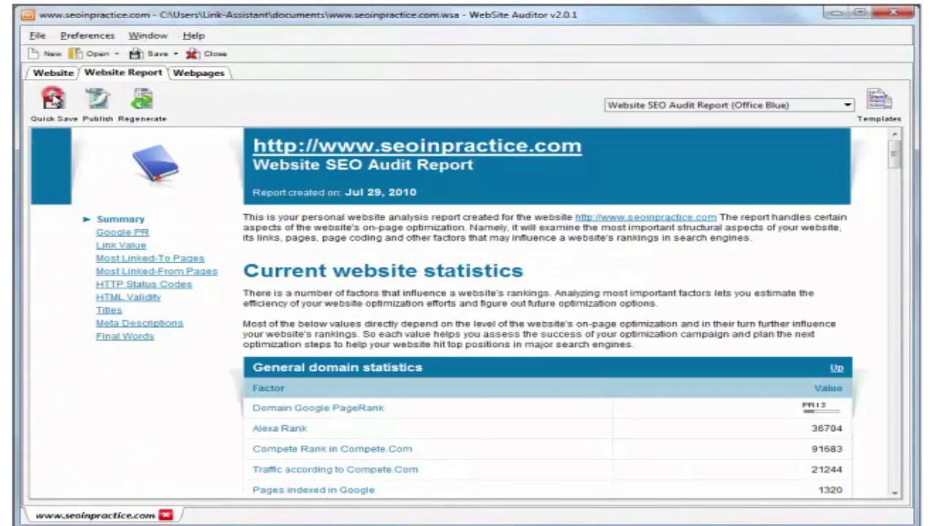
{"action": "left_click", "coordinate": [109, 309]}
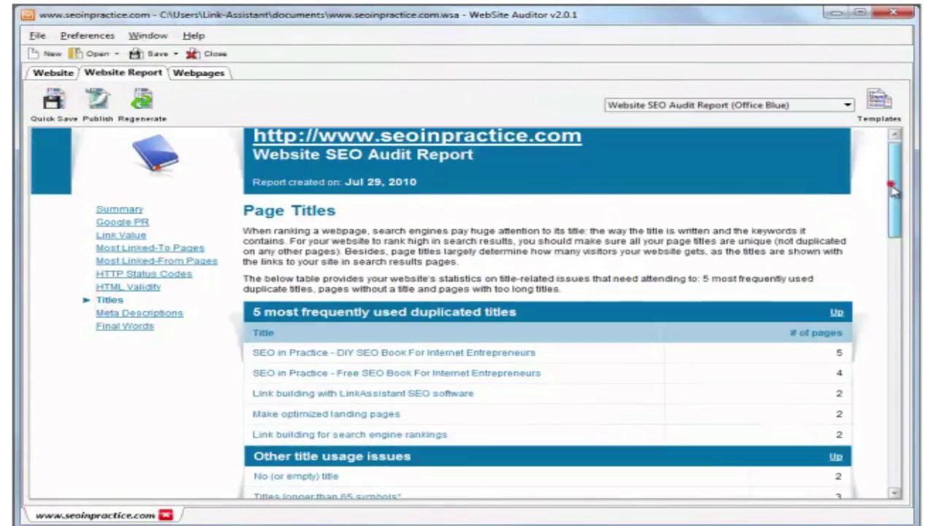
{"action": "left_click_drag", "start_coordinate": [892, 186], "coordinate": [898, 438]}
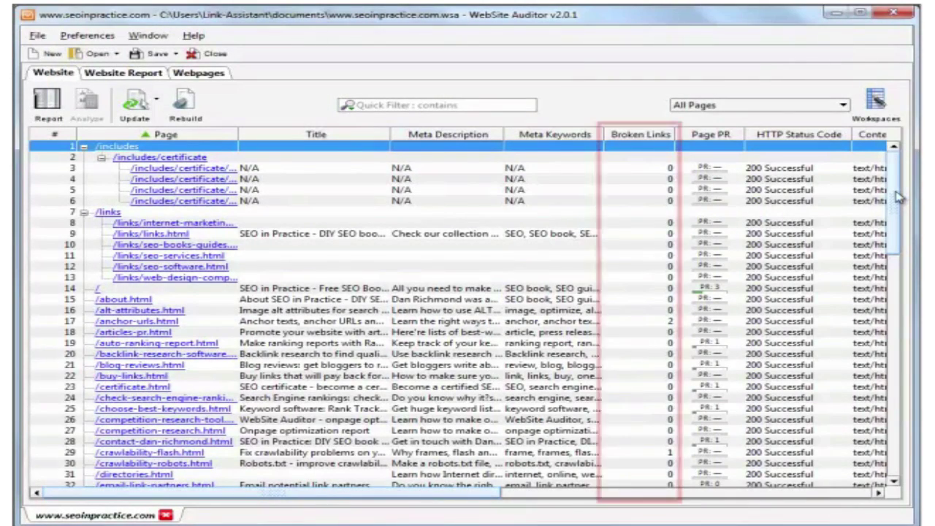
Scroll the page table and select /grouping-keywords.html to check its broken links.
{"action": "left_click_drag", "start_coordinate": [898, 197], "coordinate": [900, 253]}
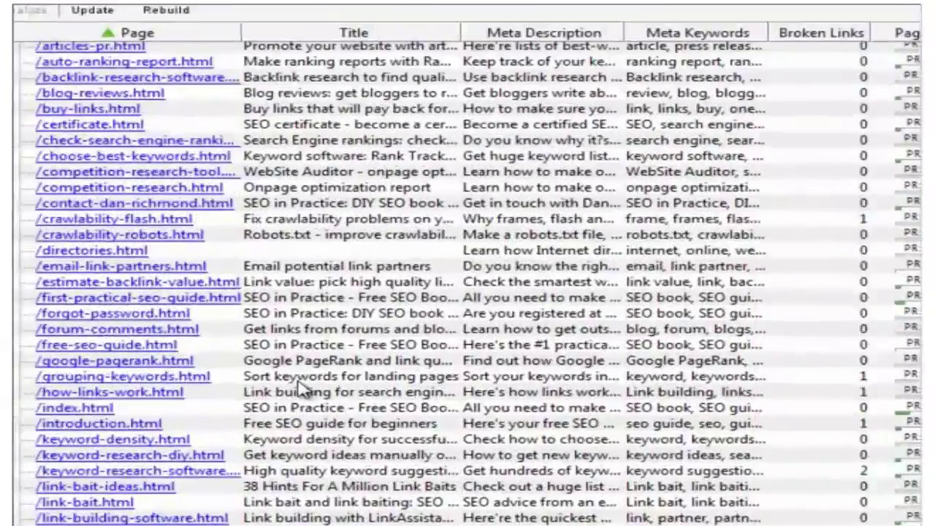
{"action": "left_click", "coordinate": [297, 381]}
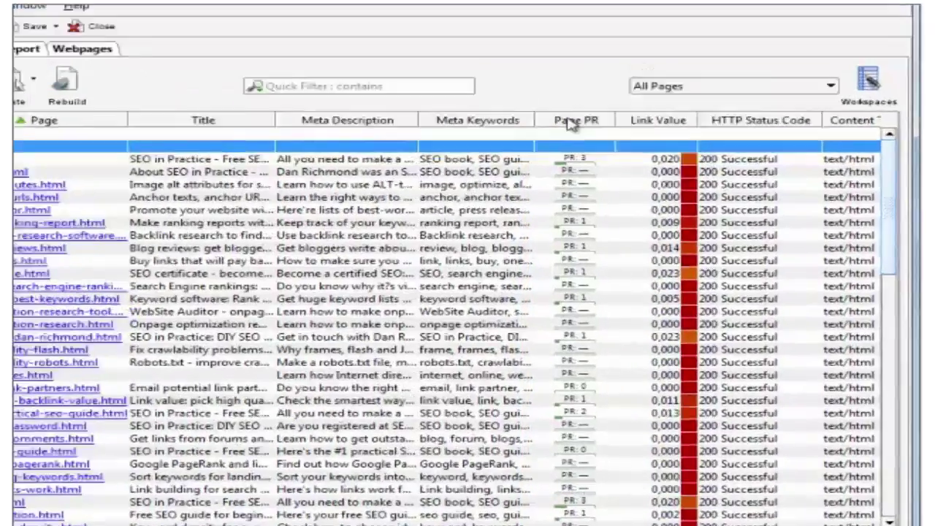
Sort the pages by Page PR, highest first, and scroll the table sideways.
{"action": "left_click", "coordinate": [616, 137]}
{"action": "left_click", "coordinate": [446, 84]}
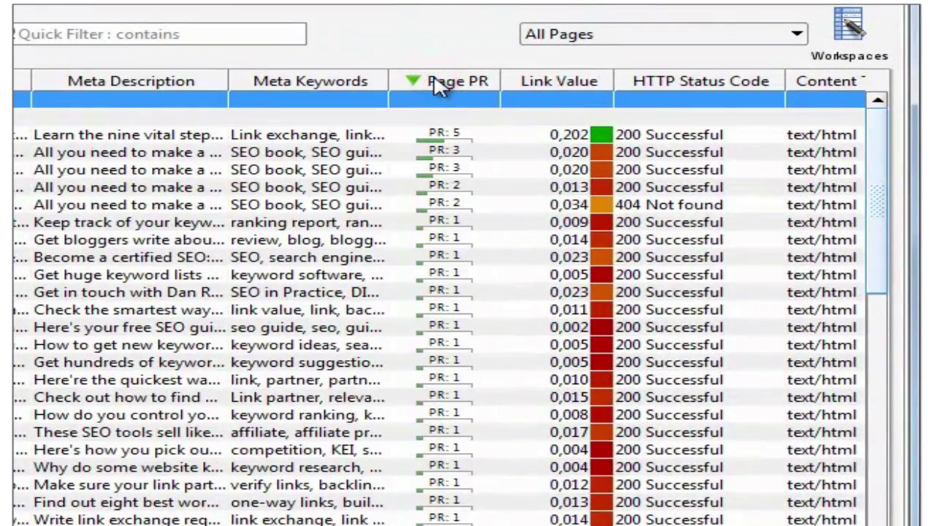
{"action": "mouse_move", "coordinate": [883, 155]}
{"action": "left_mouse_down"}
{"action": "mouse_move", "coordinate": [904, 192]}
{"action": "mouse_move", "coordinate": [900, 152]}
{"action": "left_mouse_up"}
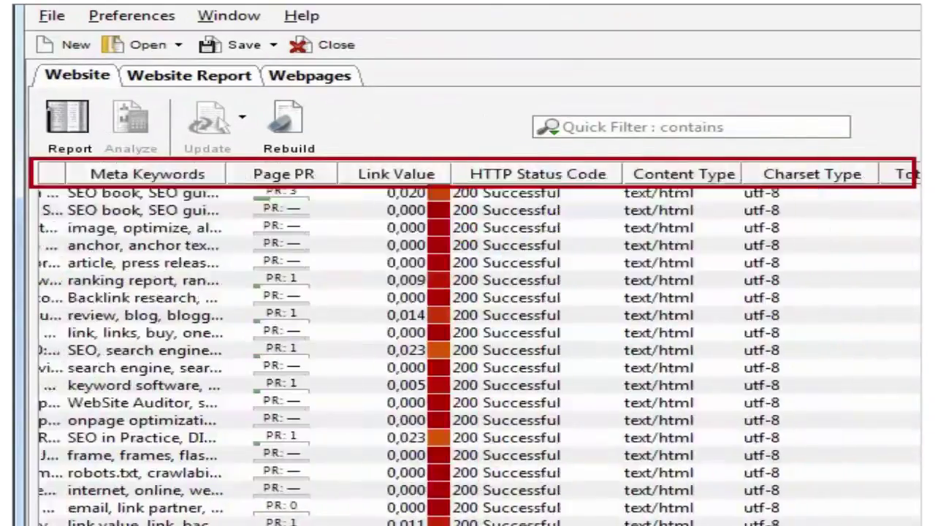
{"action": "scroll", "coordinate": [479, 343], "scroll_direction": "right", "scroll_amount": 5}
{"action": "scroll", "coordinate": [479, 344], "scroll_direction": "right", "scroll_amount": 5}
{"action": "scroll", "coordinate": [479, 344], "scroll_direction": "right", "scroll_amount": 5}
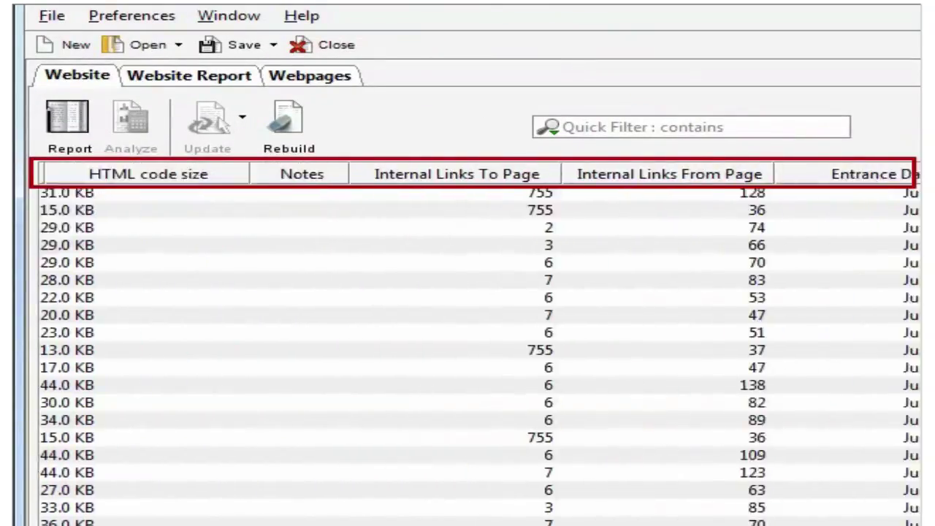
{"action": "scroll", "coordinate": [479, 343], "scroll_direction": "right", "scroll_amount": 3}
{"action": "scroll", "coordinate": [480, 344], "scroll_direction": "right", "scroll_amount": 3}
{"action": "scroll", "coordinate": [479, 344], "scroll_direction": "right", "scroll_amount": 3}
{"action": "scroll", "coordinate": [480, 344], "scroll_direction": "right", "scroll_amount": 3}
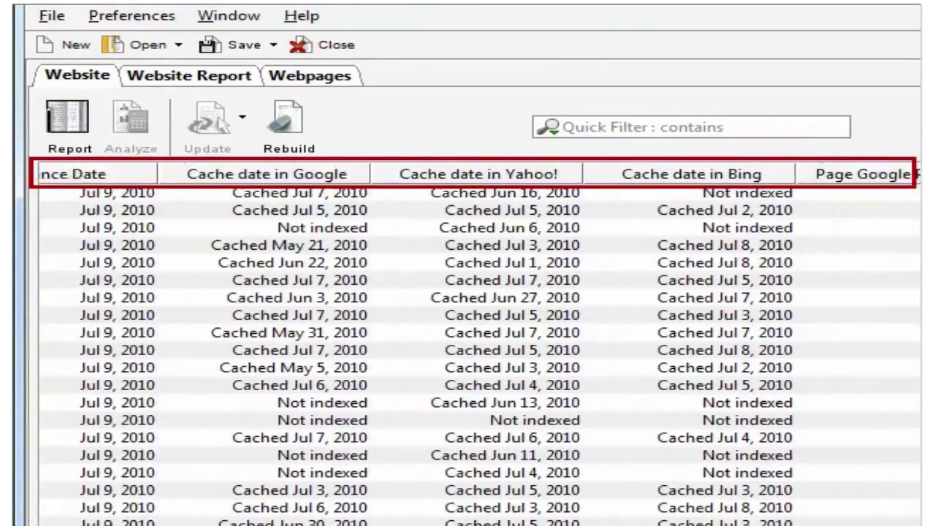
{"action": "scroll", "coordinate": [480, 344], "scroll_direction": "right", "scroll_amount": 3}
{"action": "scroll", "coordinate": [479, 343], "scroll_direction": "right", "scroll_amount": 3}
{"action": "scroll", "coordinate": [478, 343], "scroll_direction": "right", "scroll_amount": 3}
{"action": "scroll", "coordinate": [478, 343], "scroll_direction": "right", "scroll_amount": 3}
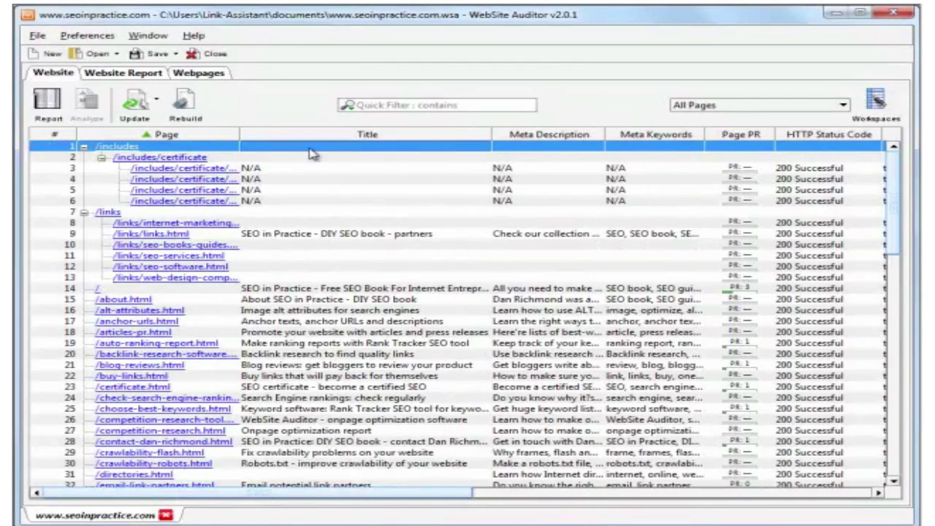
Start a webpage optimization project for the homepage '/' with the target keyword SEO.
{"action": "left_click", "coordinate": [319, 289]}
{"action": "right_click", "coordinate": [322, 290]}
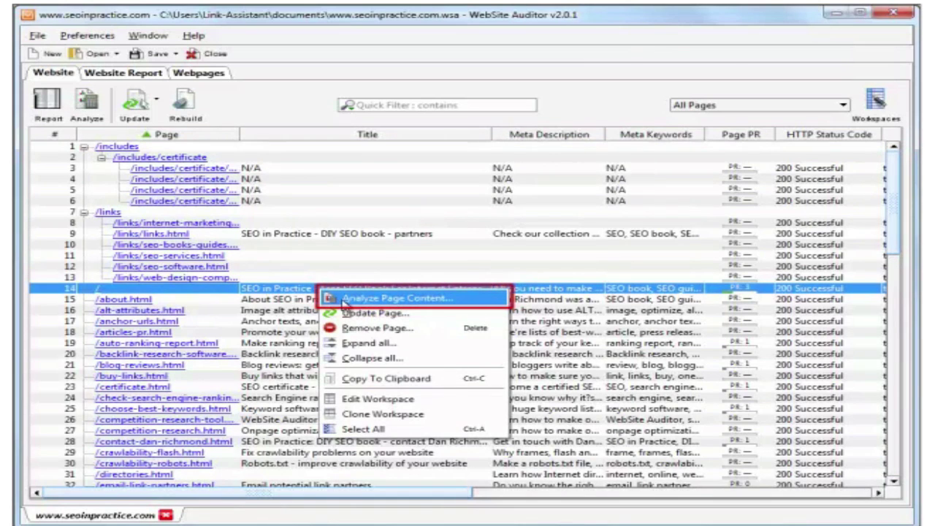
{"action": "left_click", "coordinate": [221, 75]}
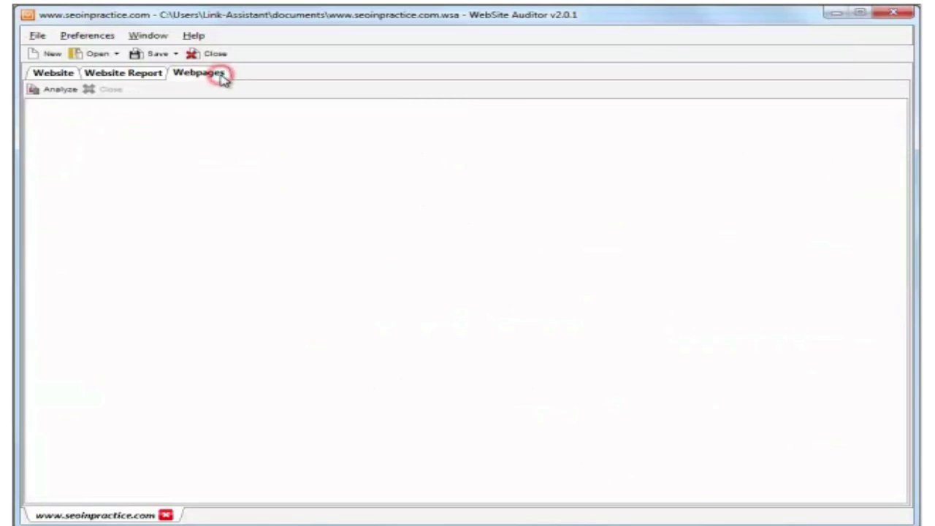
{"action": "left_click", "coordinate": [65, 90]}
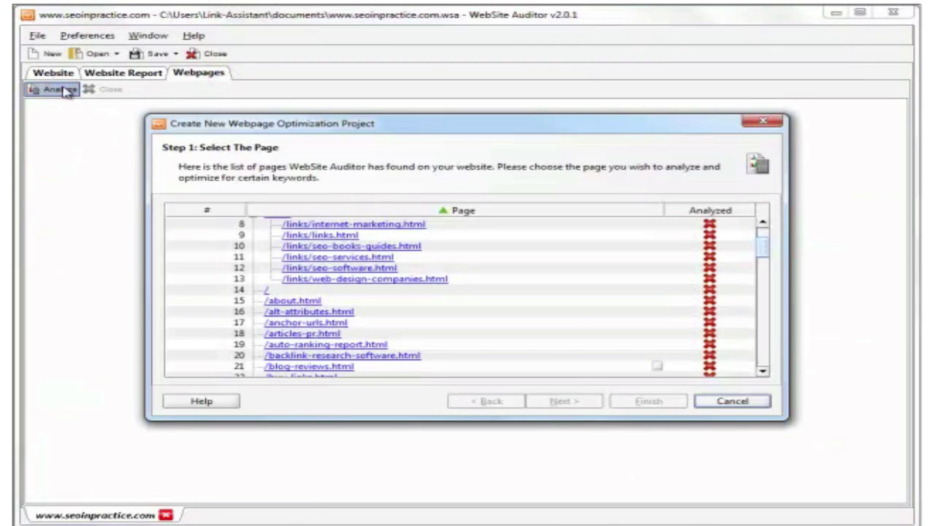
{"action": "left_click", "coordinate": [298, 288]}
{"action": "left_click", "coordinate": [573, 404]}
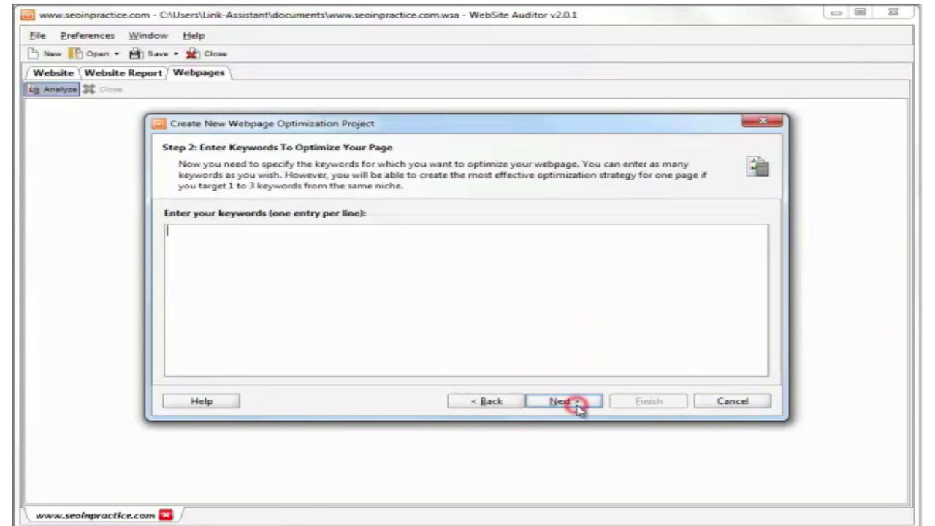
{"action": "type", "text": "s"}
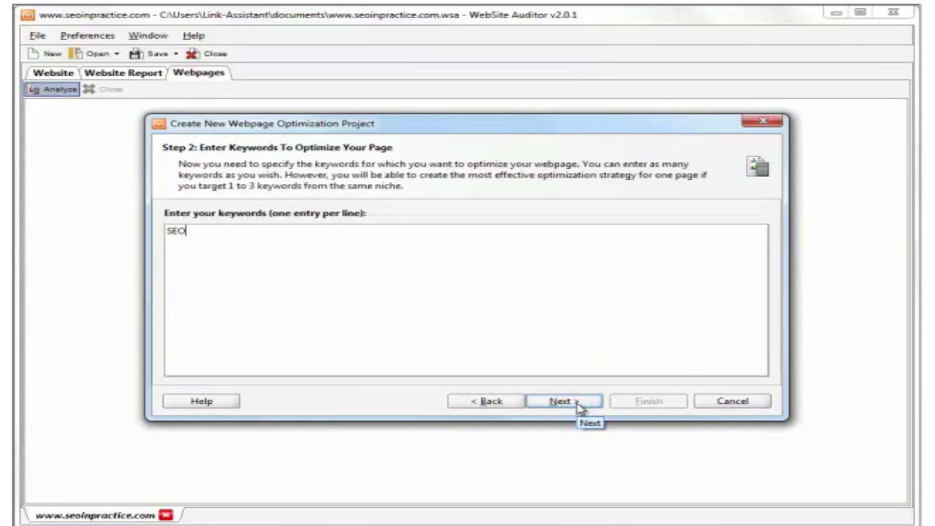
{"action": "left_click", "coordinate": [576, 404]}
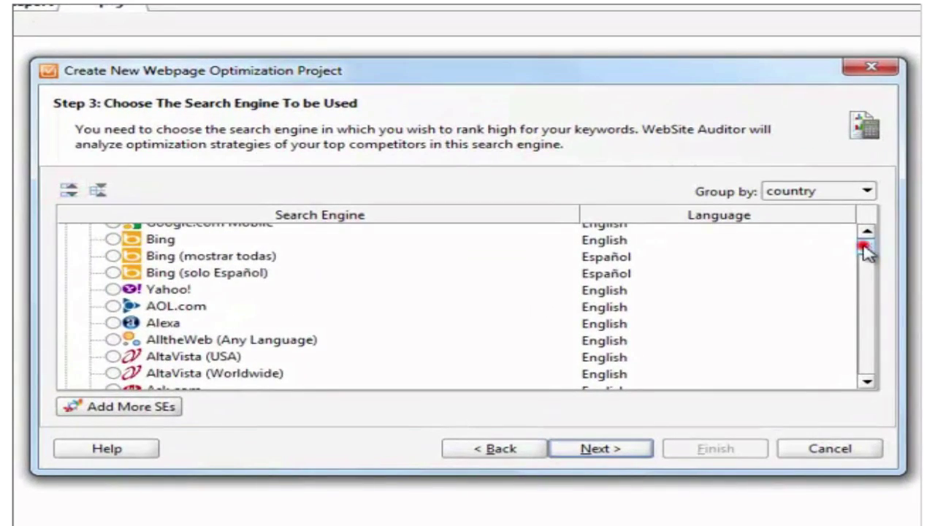
Add Google as the search engine and collect the homepage's optimization data.
{"action": "left_click", "coordinate": [779, 275]}
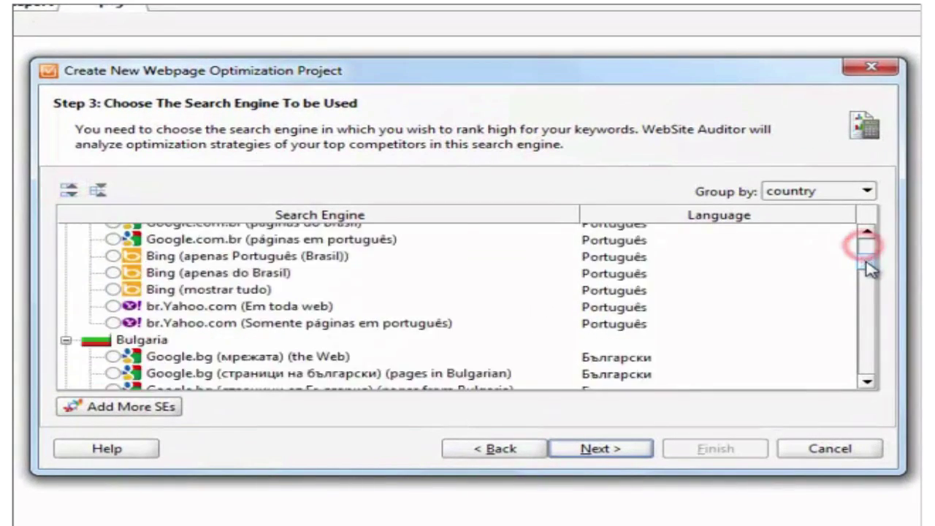
{"action": "left_click_drag", "start_coordinate": [873, 285], "coordinate": [897, 358]}
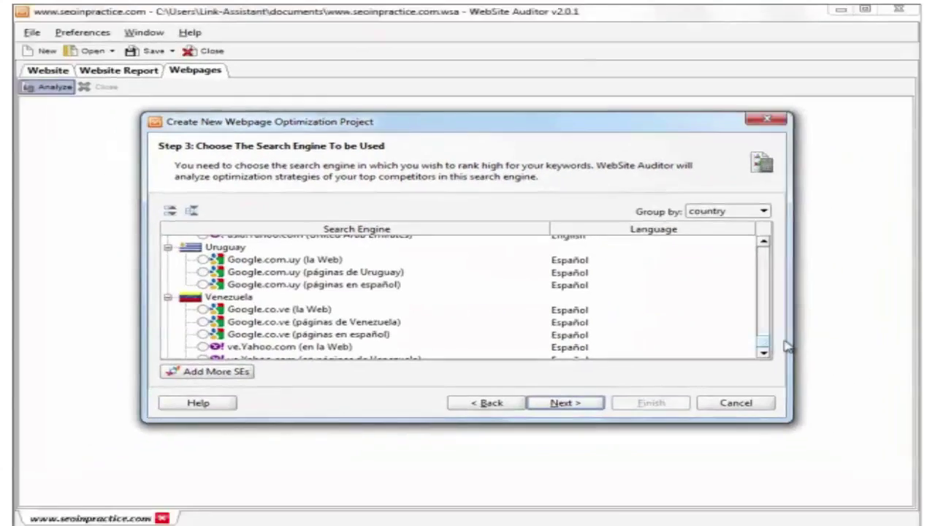
{"action": "left_click_drag", "start_coordinate": [898, 357], "coordinate": [759, 342]}
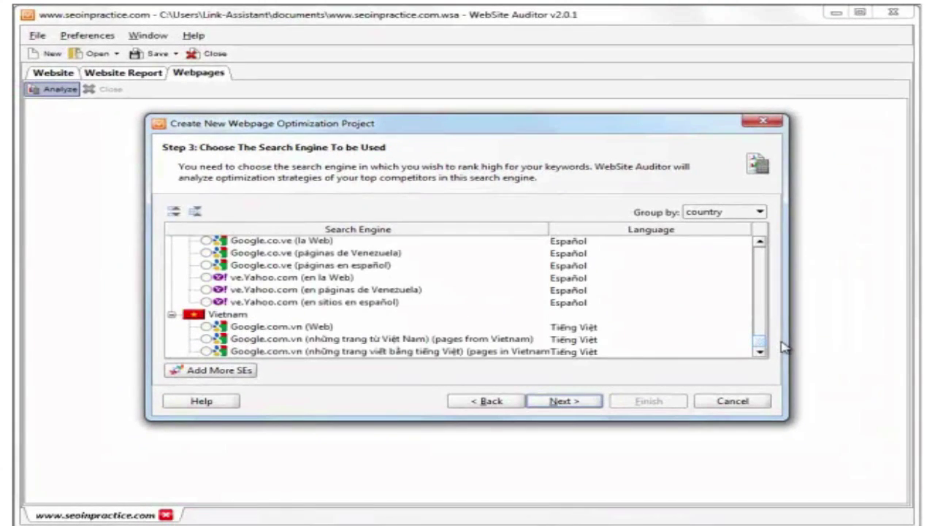
{"action": "left_click", "coordinate": [228, 373]}
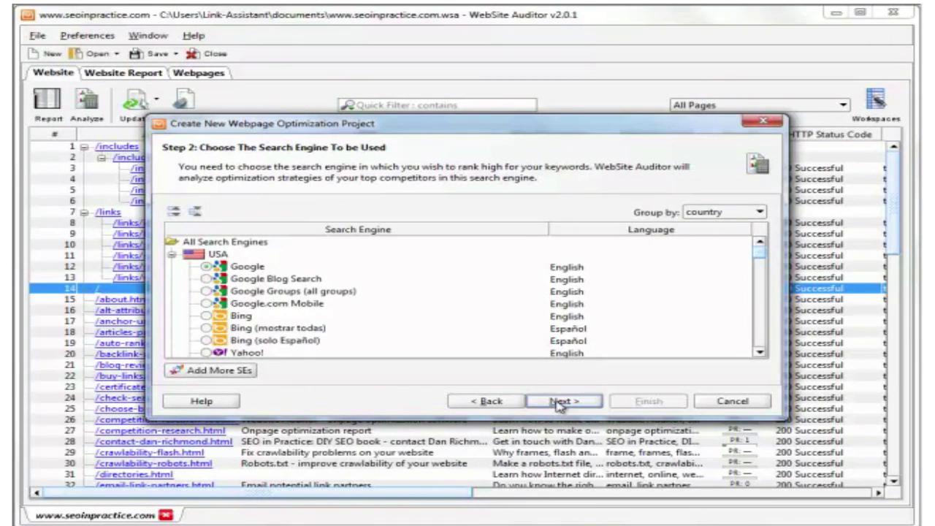
{"action": "left_click", "coordinate": [559, 403]}
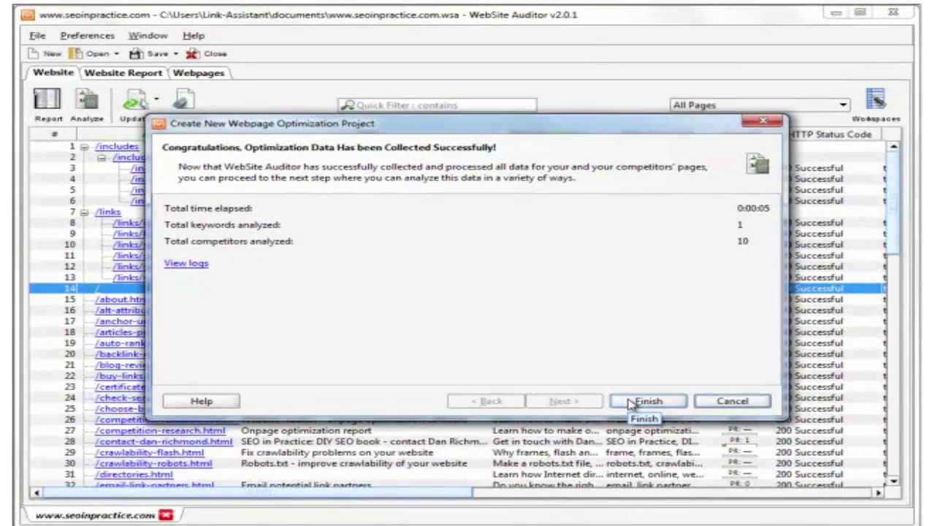
Review the homepage onpage report, then sort keywords by name in reverse alphabetical order.
{"action": "left_click", "coordinate": [631, 403]}
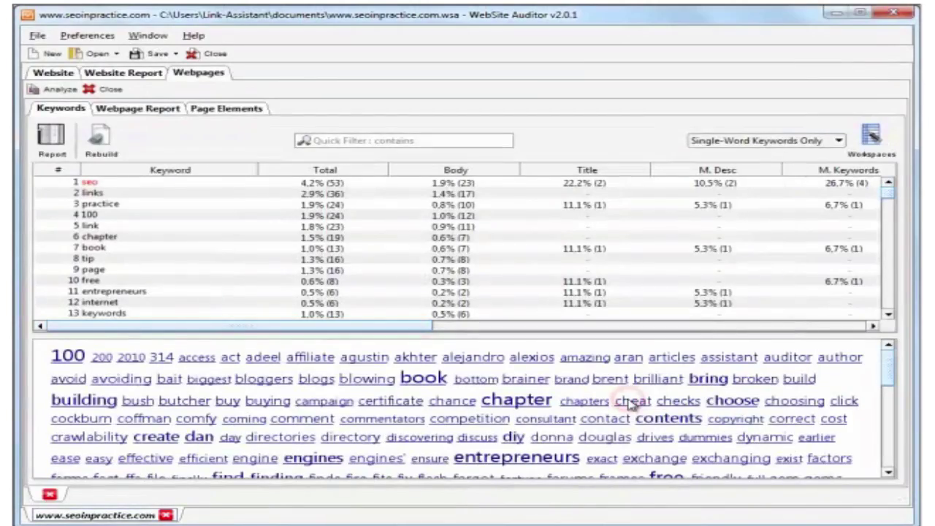
{"action": "mouse_move", "coordinate": [890, 201]}
{"action": "left_mouse_down"}
{"action": "mouse_move", "coordinate": [889, 289]}
{"action": "mouse_move", "coordinate": [897, 199]}
{"action": "left_mouse_up"}
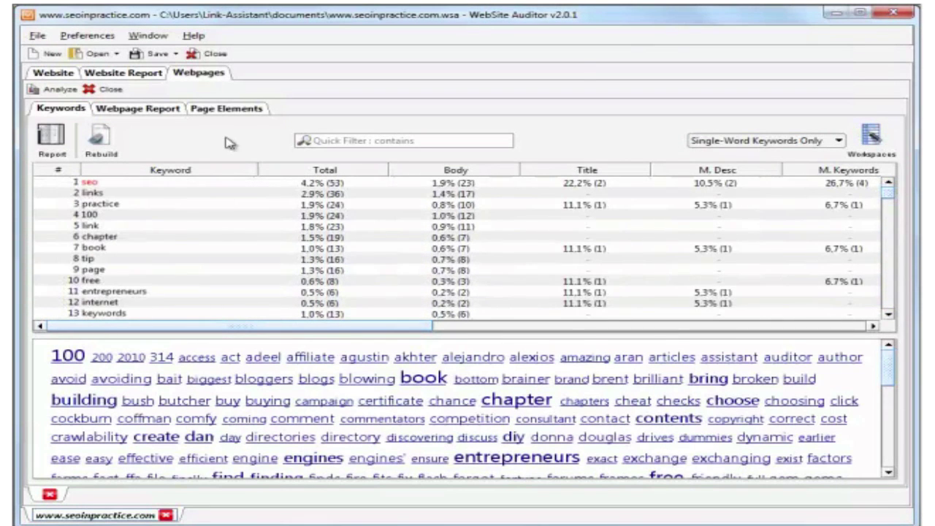
{"action": "left_click", "coordinate": [167, 110]}
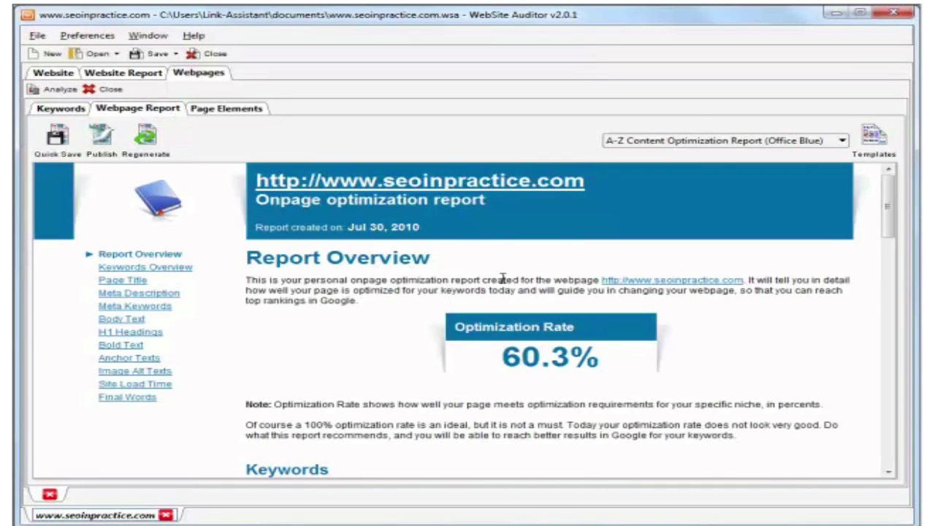
{"action": "mouse_move", "coordinate": [887, 219]}
{"action": "left_mouse_down"}
{"action": "mouse_move", "coordinate": [890, 446]}
{"action": "mouse_move", "coordinate": [900, 385]}
{"action": "mouse_move", "coordinate": [902, 182]}
{"action": "mouse_move", "coordinate": [898, 199]}
{"action": "left_mouse_up"}
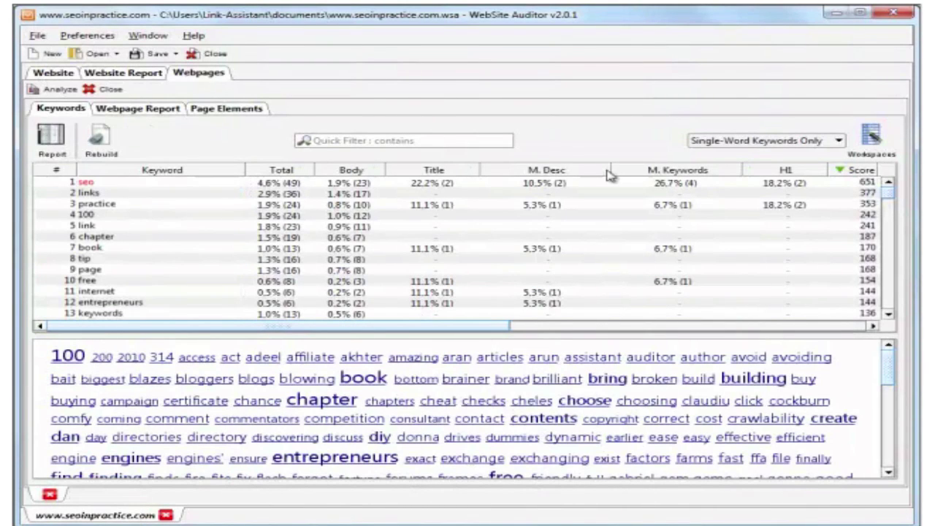
{"action": "left_click", "coordinate": [234, 174]}
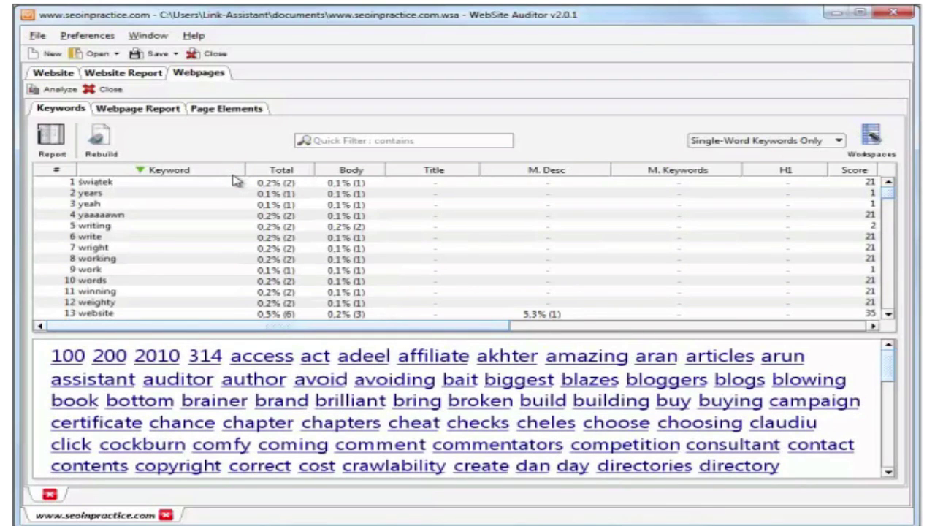
Sort the keyword table by total, body, title, meta description, meta keywords and H1 frequency.
{"action": "left_click", "coordinate": [279, 172]}
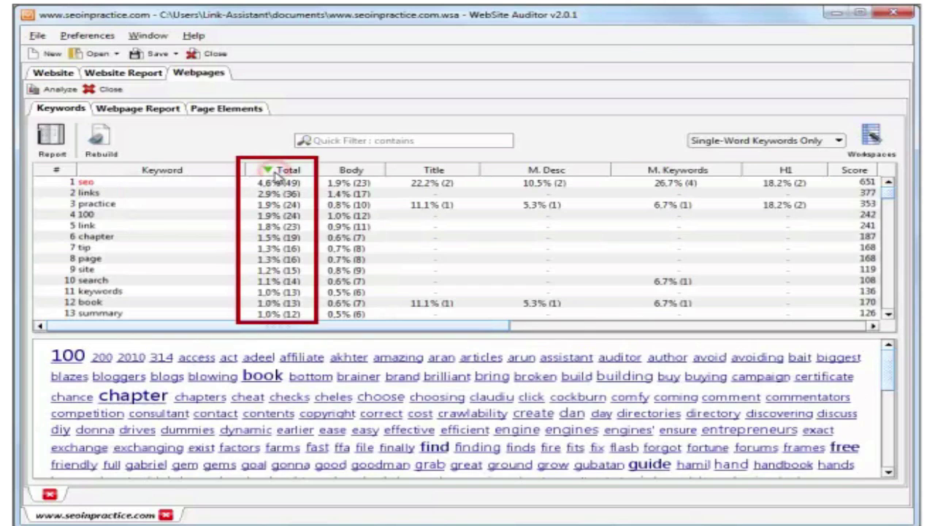
{"action": "left_click", "coordinate": [334, 173]}
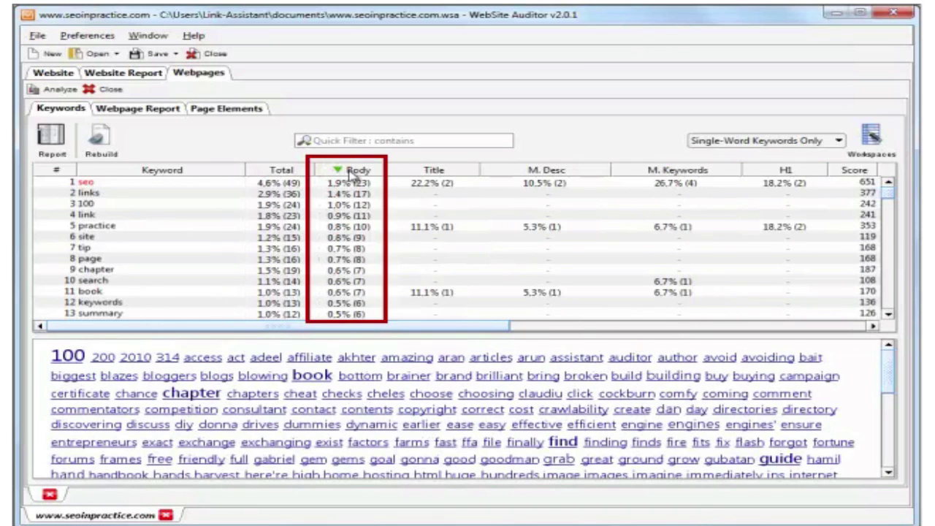
{"action": "left_click", "coordinate": [410, 173]}
{"action": "left_click", "coordinate": [519, 172]}
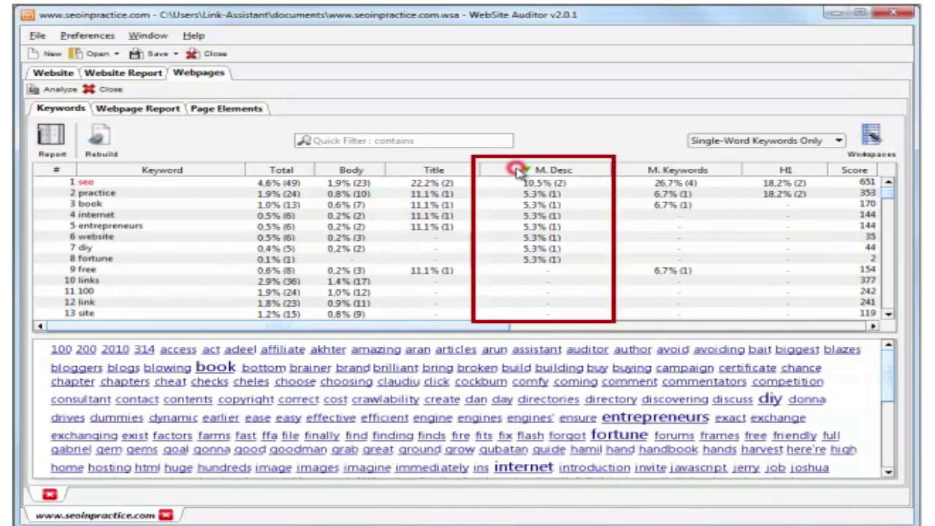
{"action": "left_click", "coordinate": [648, 173]}
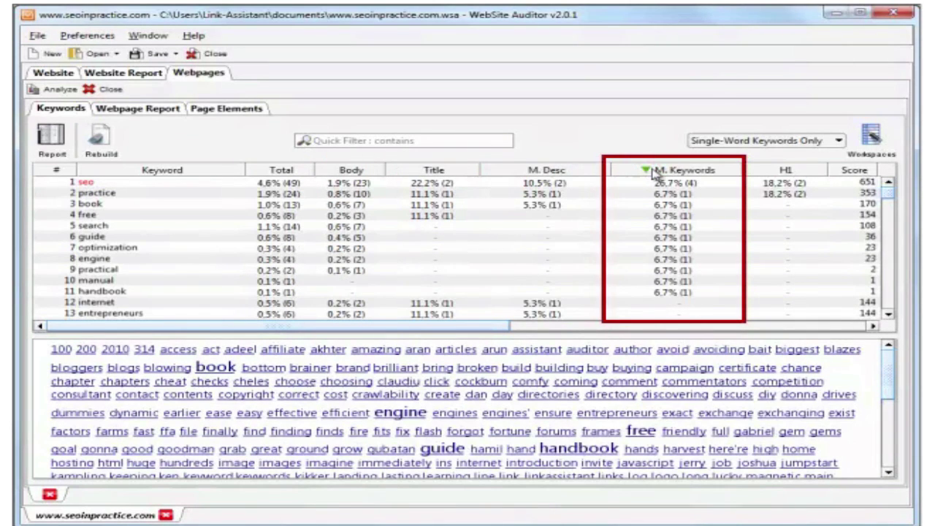
{"action": "left_click", "coordinate": [784, 170]}
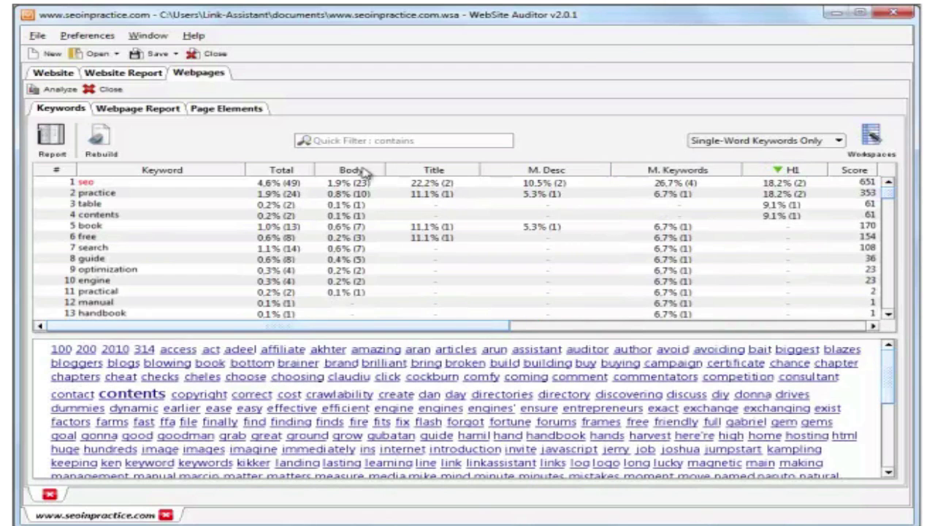
Select the seo keyword and rank all keywords by Score.
{"action": "left_click", "coordinate": [227, 187]}
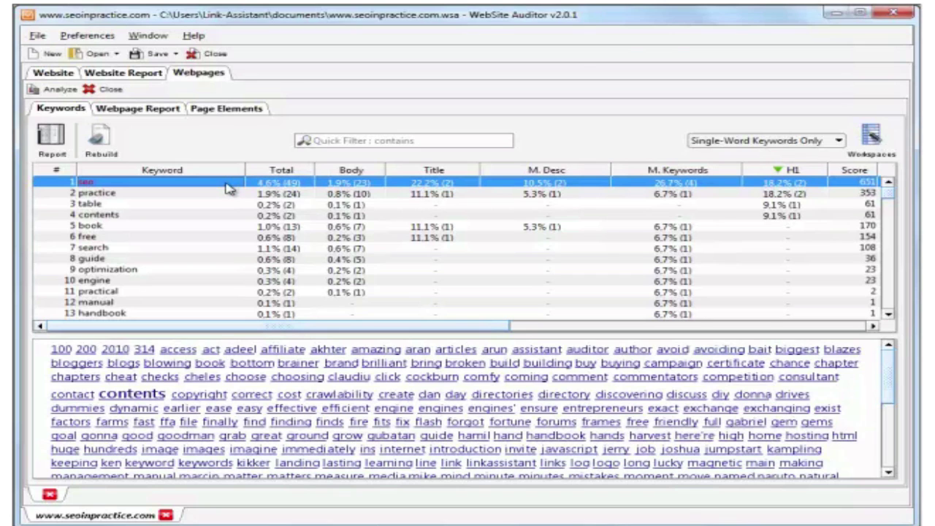
{"action": "left_click", "coordinate": [851, 172]}
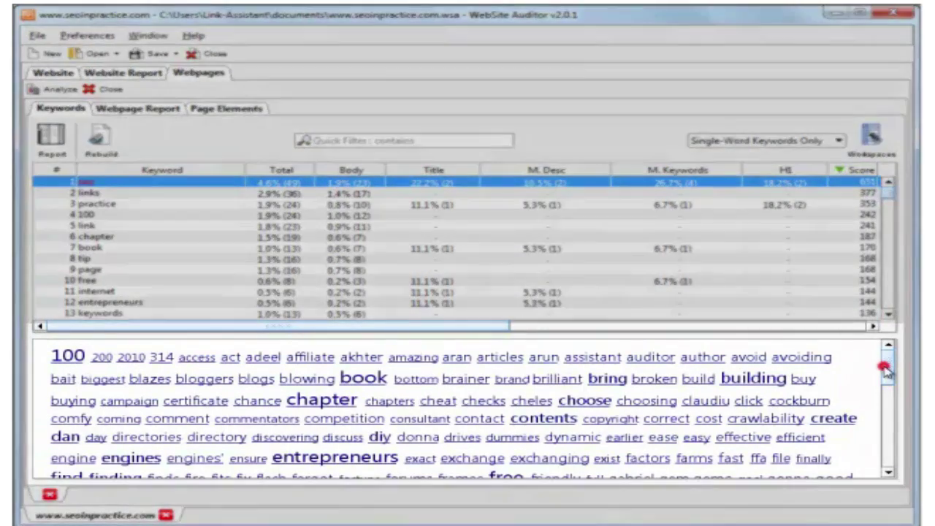
{"action": "mouse_move", "coordinate": [885, 368]}
{"action": "left_mouse_down"}
{"action": "mouse_move", "coordinate": [898, 453]}
{"action": "mouse_move", "coordinate": [900, 370]}
{"action": "left_mouse_up"}
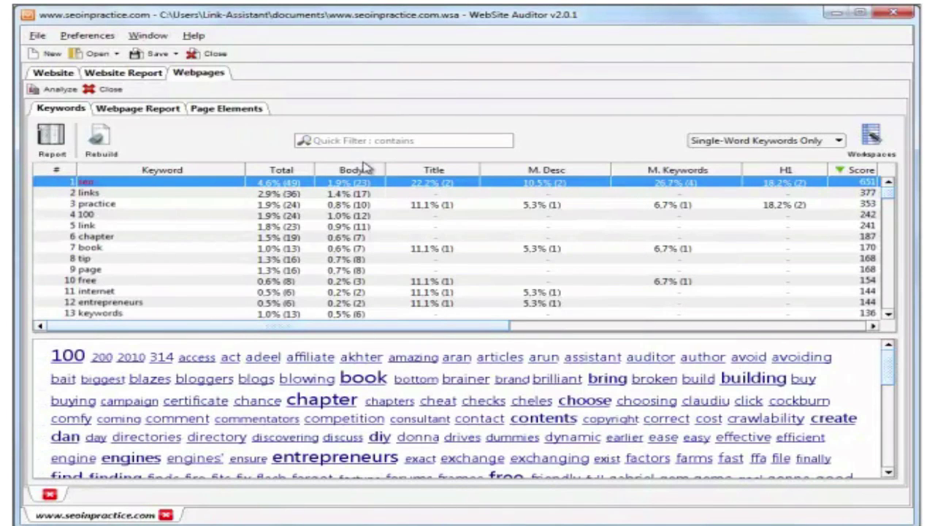
Show the homepage's report using the A-Z Content Optimization Report template.
{"action": "left_click", "coordinate": [157, 113]}
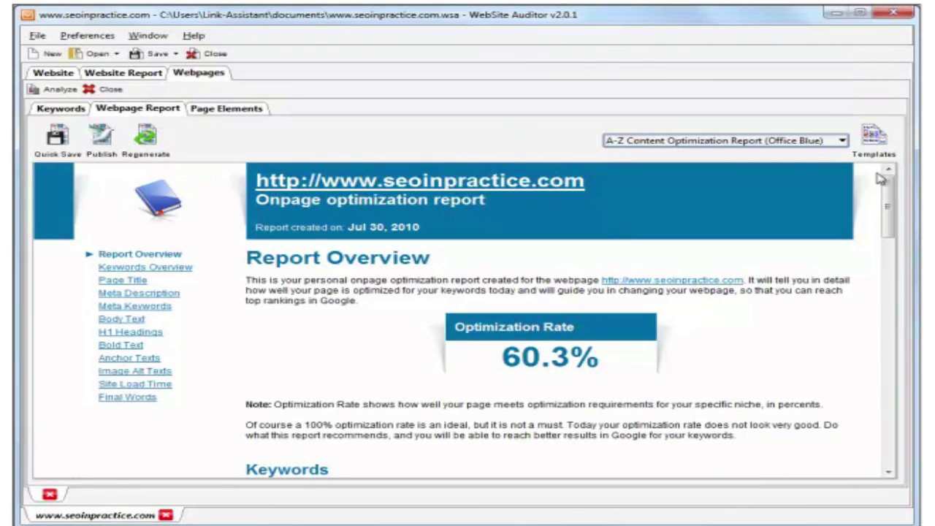
{"action": "left_click_drag", "start_coordinate": [886, 182], "coordinate": [898, 207]}
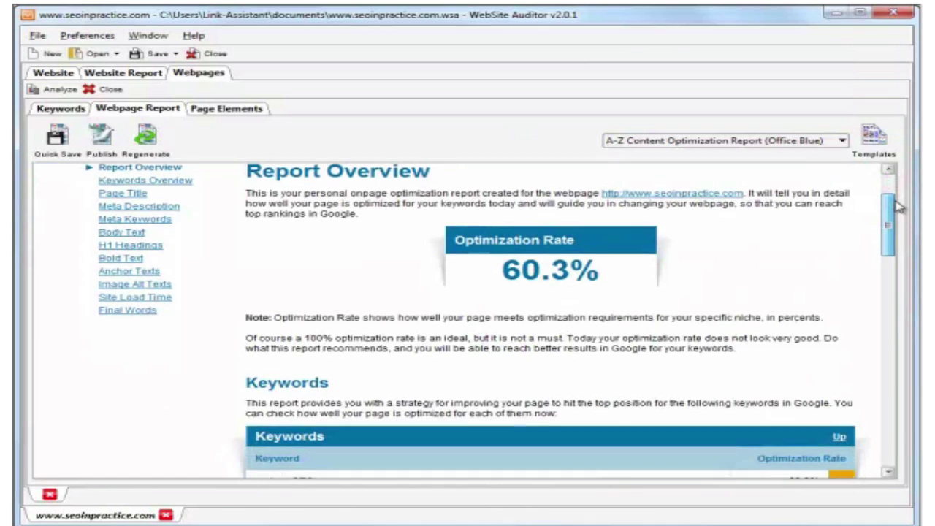
{"action": "left_click_drag", "start_coordinate": [898, 206], "coordinate": [905, 319]}
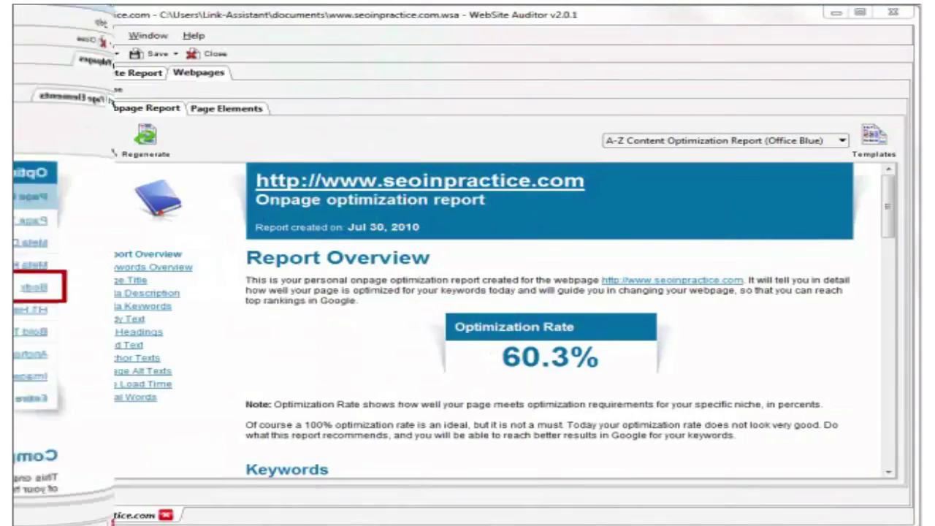
{"action": "left_click", "coordinate": [843, 141]}
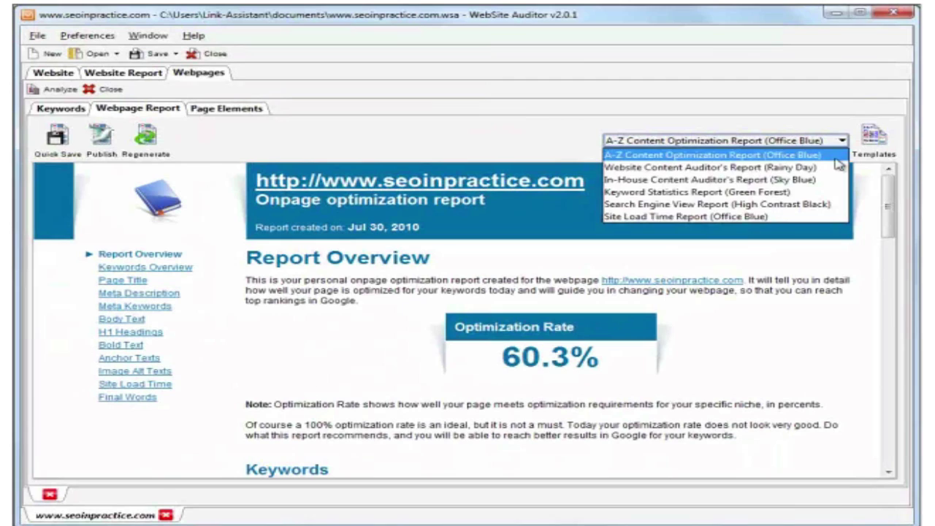
{"action": "left_click", "coordinate": [835, 155]}
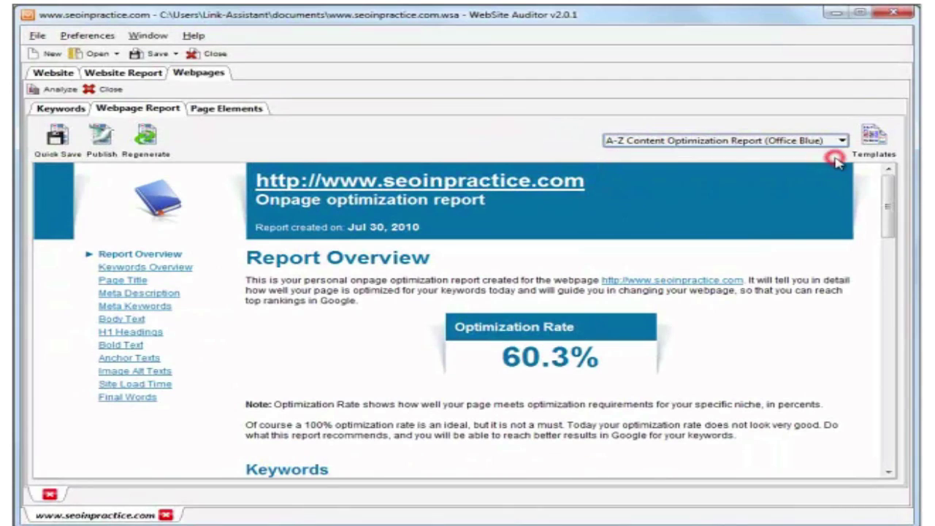
Go to the Page Title section and its keyword-density recommendations.
{"action": "left_click", "coordinate": [142, 281]}
{"action": "left_click_drag", "start_coordinate": [887, 192], "coordinate": [888, 254]}
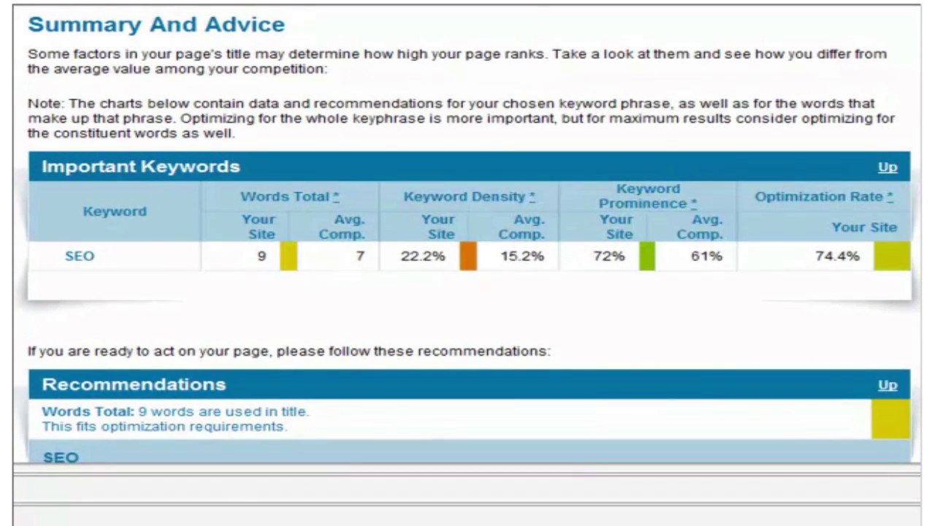
{"action": "scroll", "coordinate": [467, 241], "scroll_direction": "down", "scroll_amount": 2}
{"action": "scroll", "coordinate": [468, 241], "scroll_direction": "down", "scroll_amount": 2}
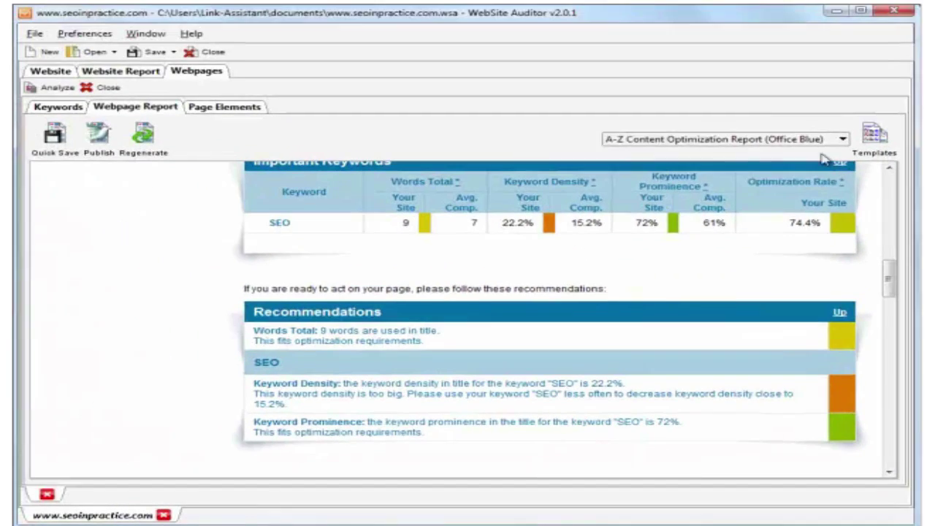
Switch the report to the In-House Content Auditor's Report template.
{"action": "left_click", "coordinate": [818, 141]}
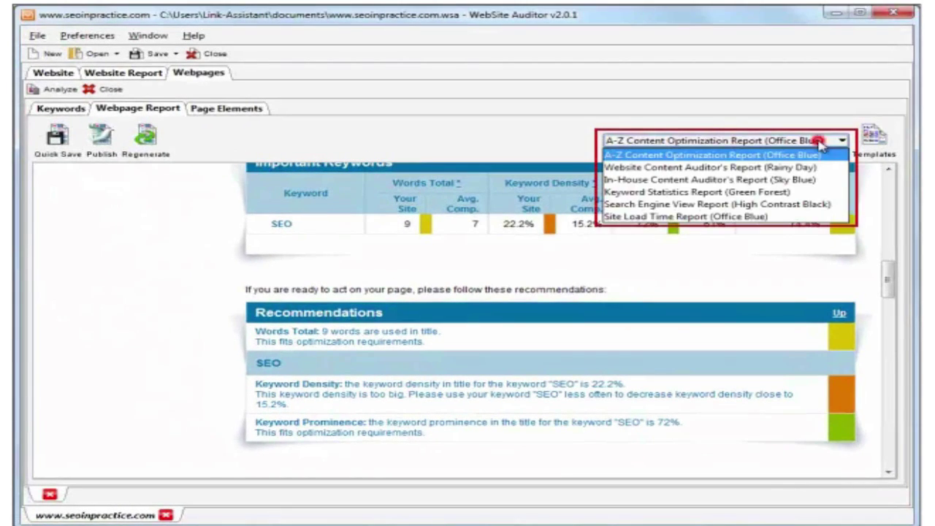
{"action": "left_click", "coordinate": [800, 179]}
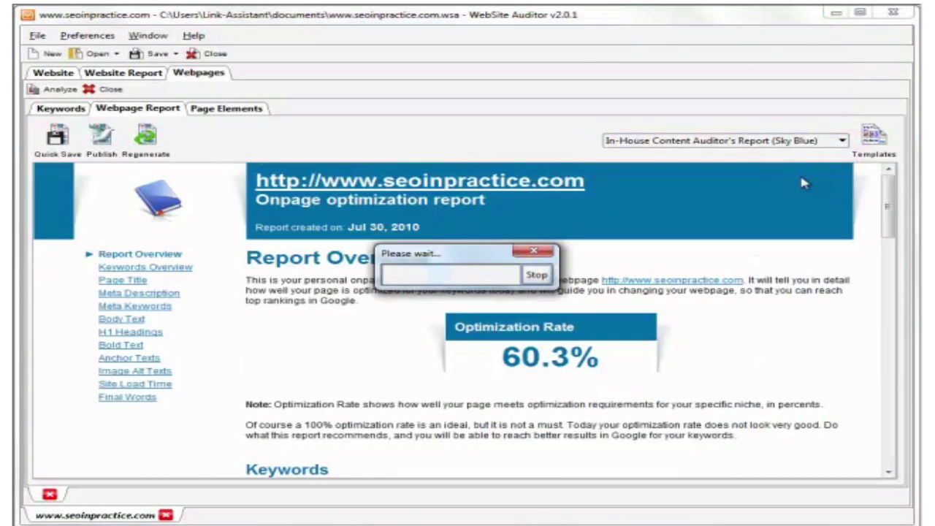
{"action": "mouse_move", "coordinate": [886, 212]}
{"action": "left_mouse_down"}
{"action": "mouse_move", "coordinate": [889, 415]}
{"action": "mouse_move", "coordinate": [886, 188]}
{"action": "left_mouse_up"}
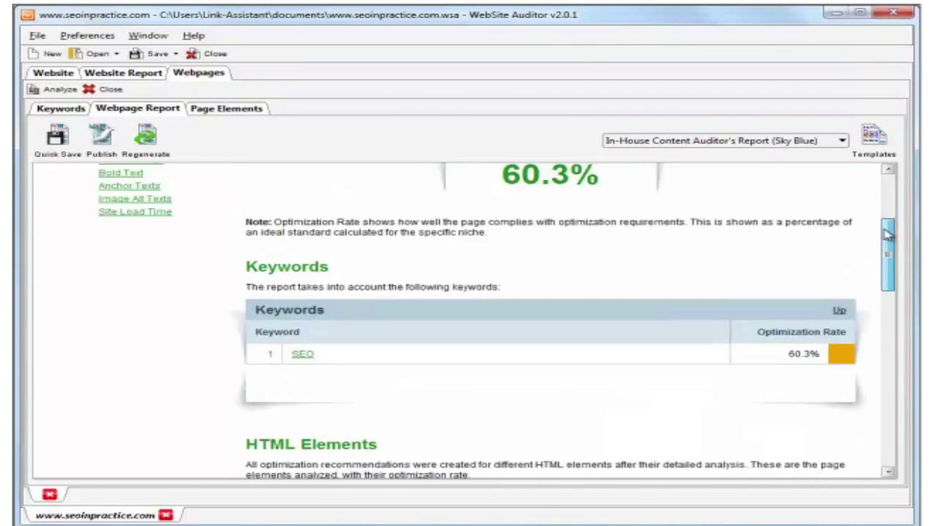
Preview the Search Engine View Report, then return to the A-Z Content Optimization Report.
{"action": "left_click", "coordinate": [818, 141]}
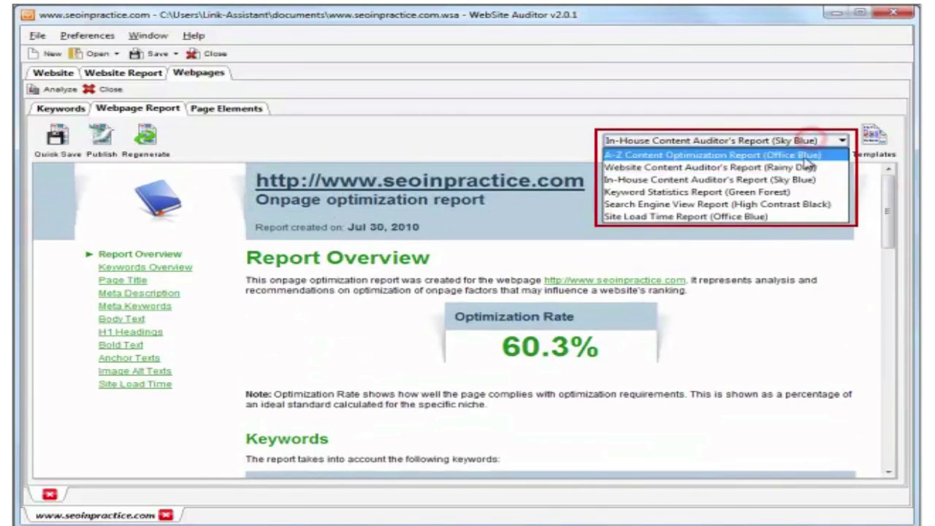
{"action": "left_click", "coordinate": [806, 204]}
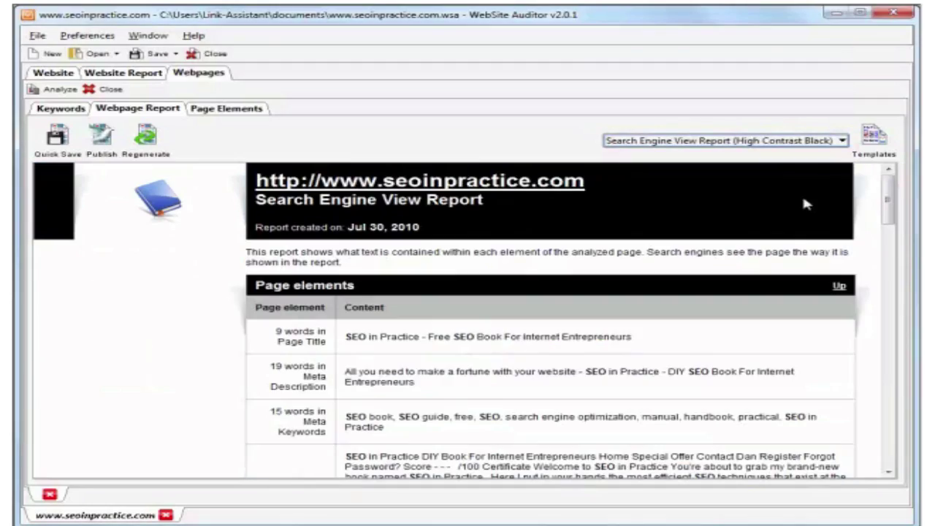
{"action": "mouse_move", "coordinate": [887, 196]}
{"action": "left_mouse_down"}
{"action": "mouse_move", "coordinate": [888, 439]}
{"action": "mouse_move", "coordinate": [889, 323]}
{"action": "left_mouse_up"}
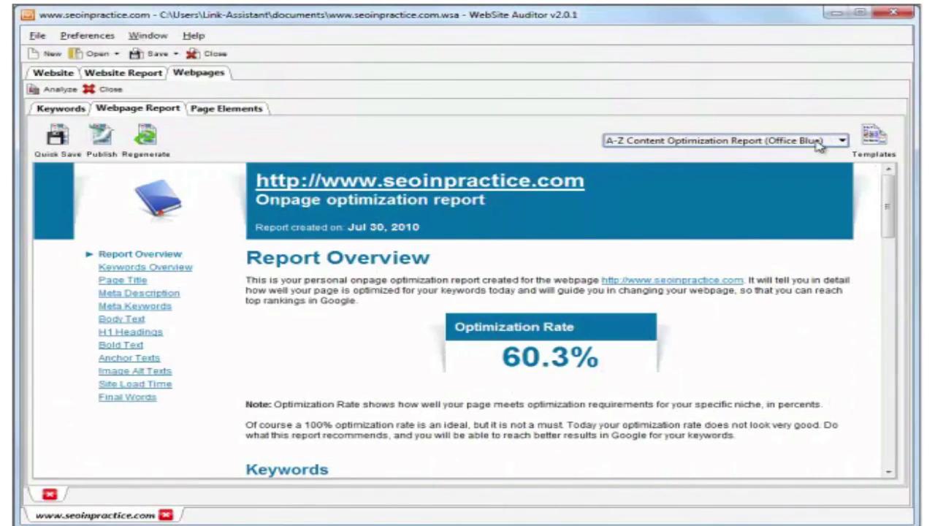
{"action": "left_click", "coordinate": [818, 143]}
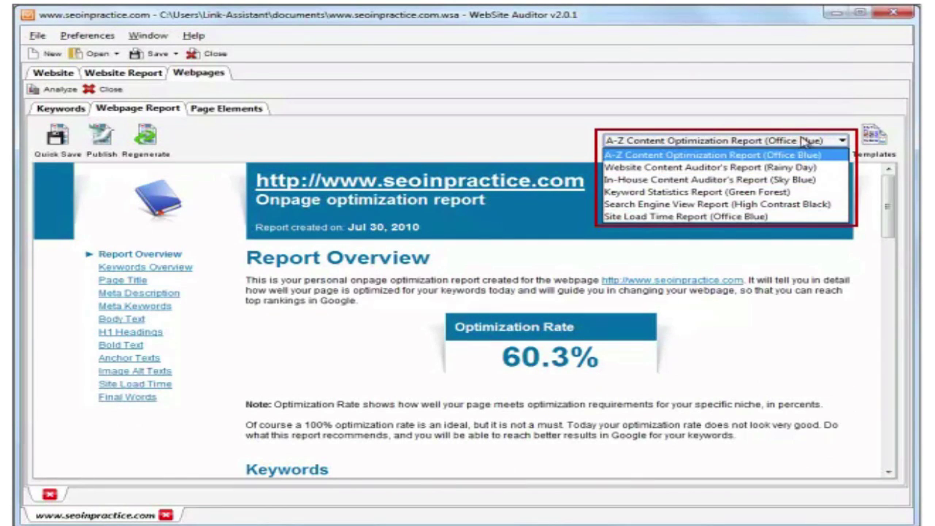
{"action": "left_click", "coordinate": [800, 136]}
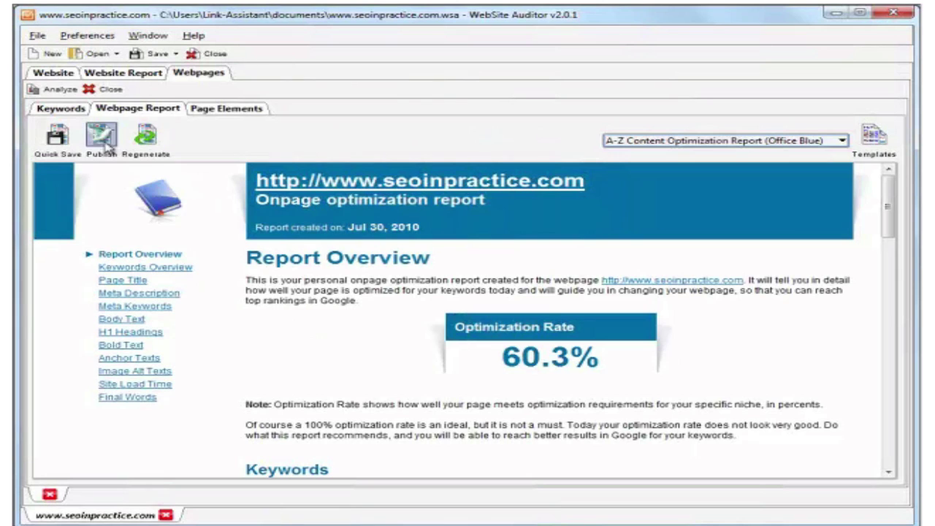
Create a publishing profile that emails the HTML onpage report, and publish it.
{"action": "left_click", "coordinate": [103, 143]}
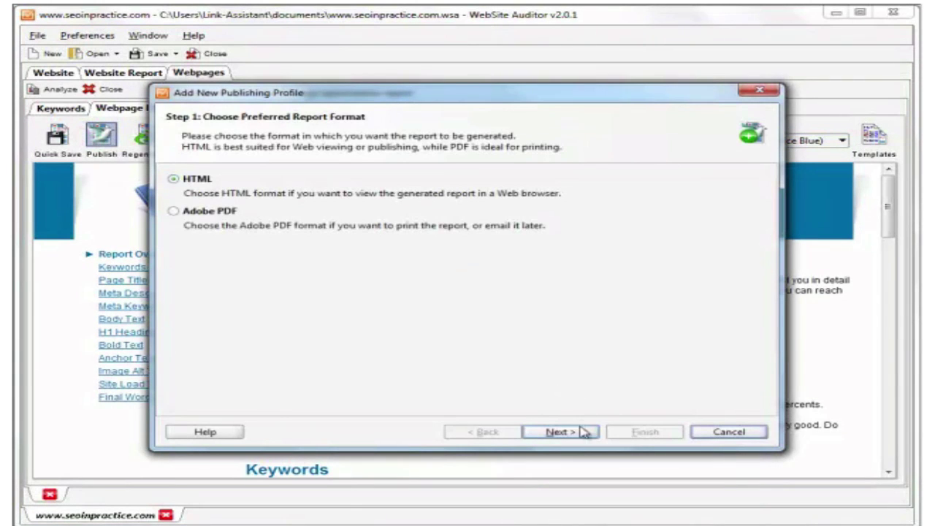
{"action": "left_click", "coordinate": [583, 432]}
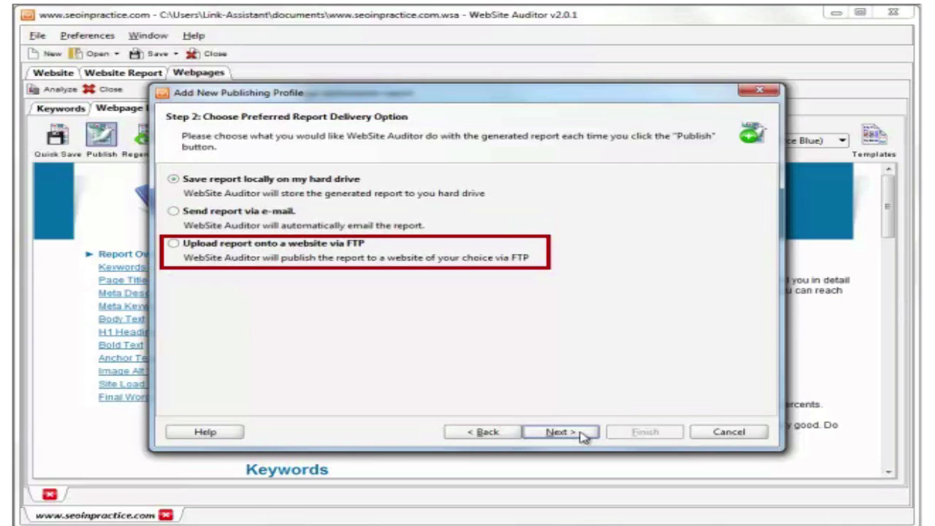
{"action": "left_click", "coordinate": [263, 211]}
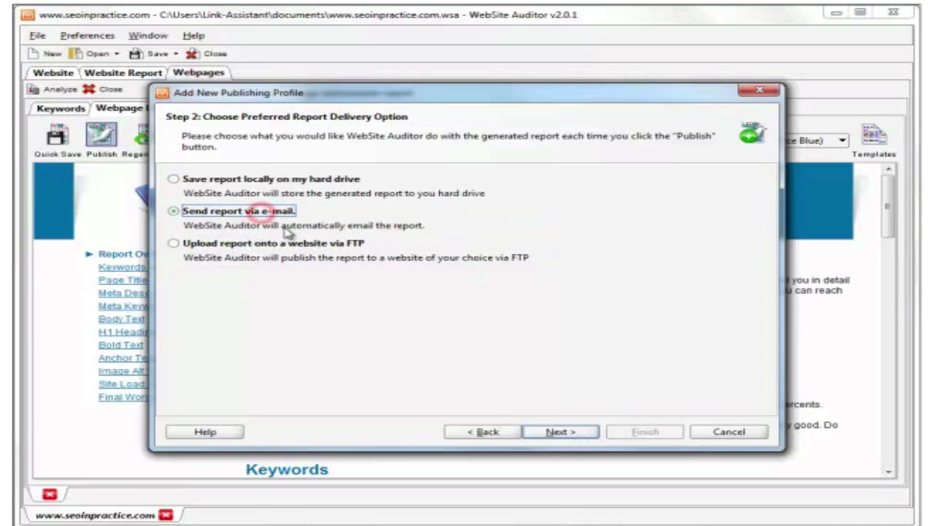
{"action": "left_click", "coordinate": [559, 432]}
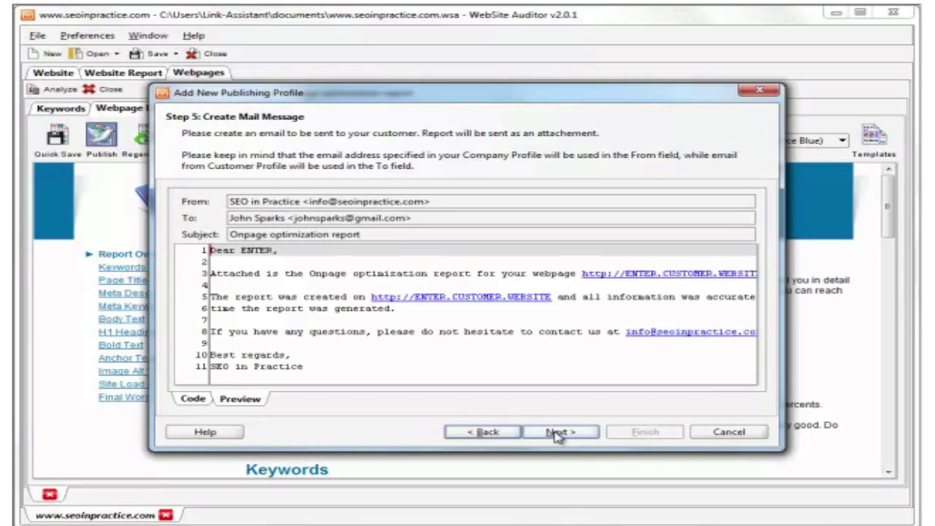
{"action": "left_click", "coordinate": [556, 433]}
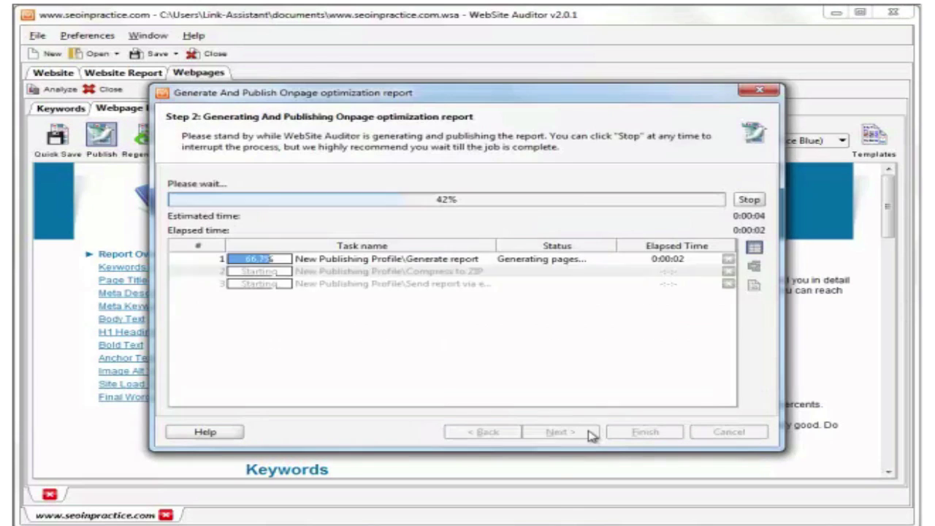